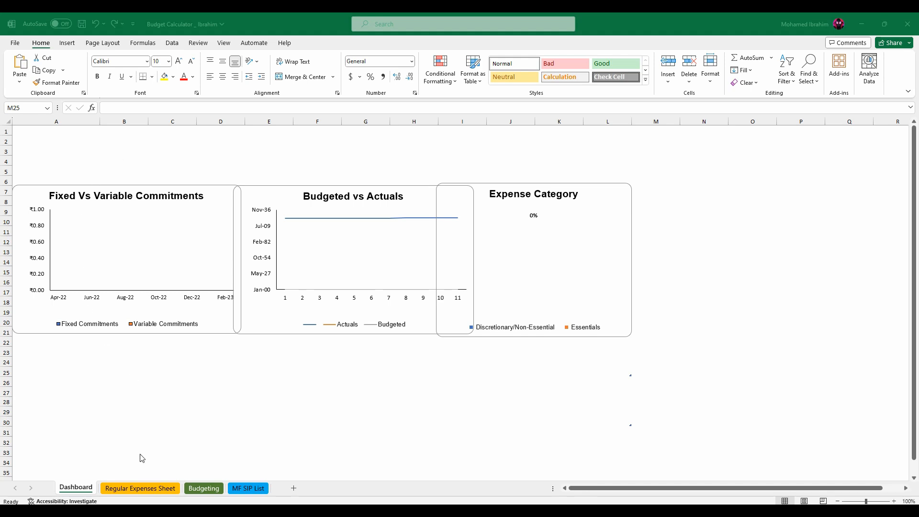
Look through the Regular Expenses Sheet, Budgeting and MF SIP List worksheets to review the workbook's layout.
click(143, 493)
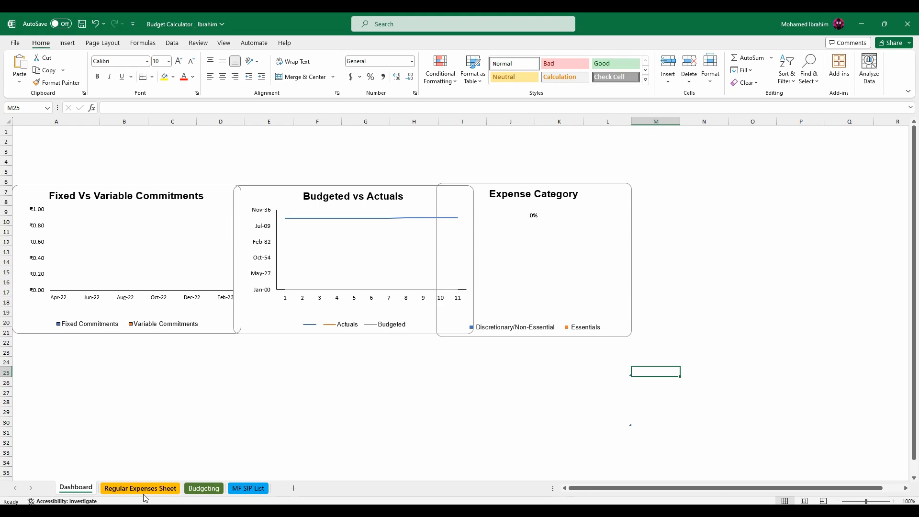
click(210, 494)
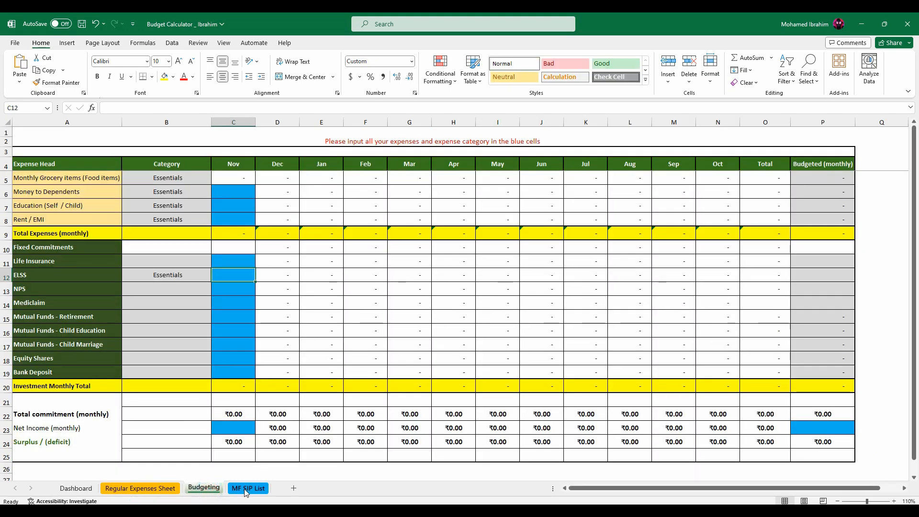
click(246, 492)
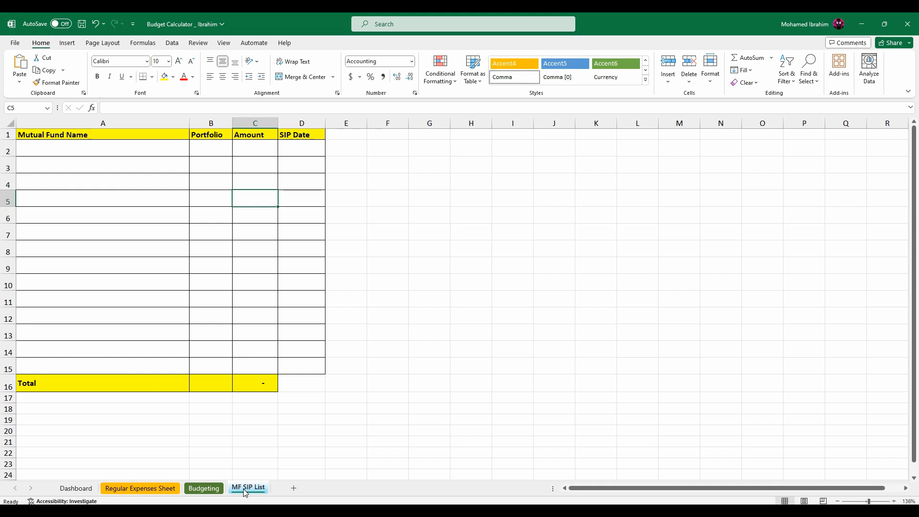
click(150, 148)
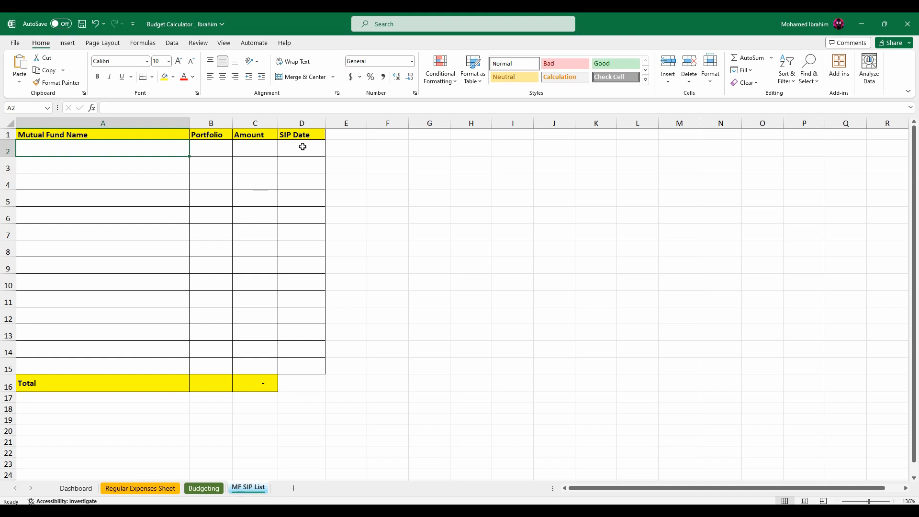
On the Regular Expenses Sheet, enter a budgeted amount of 5000 for Monthly Grocery items (Food items).
click(126, 488)
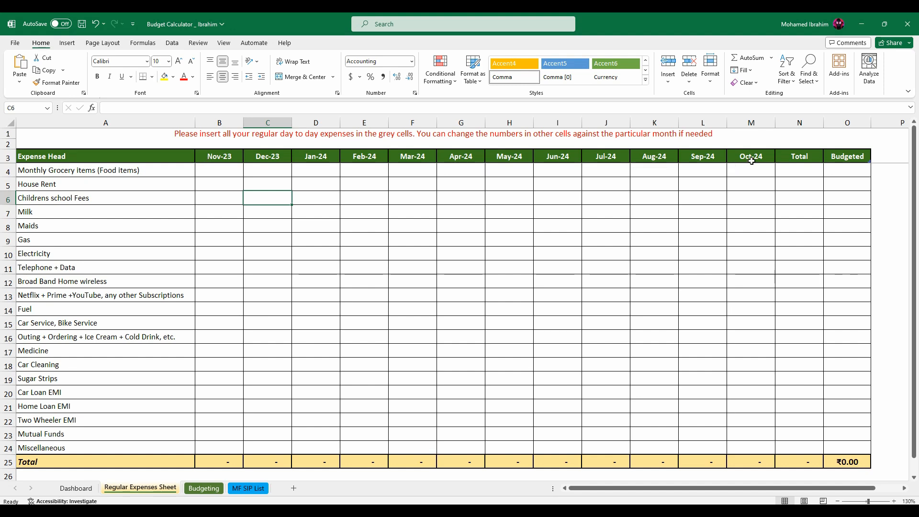
click(39, 171)
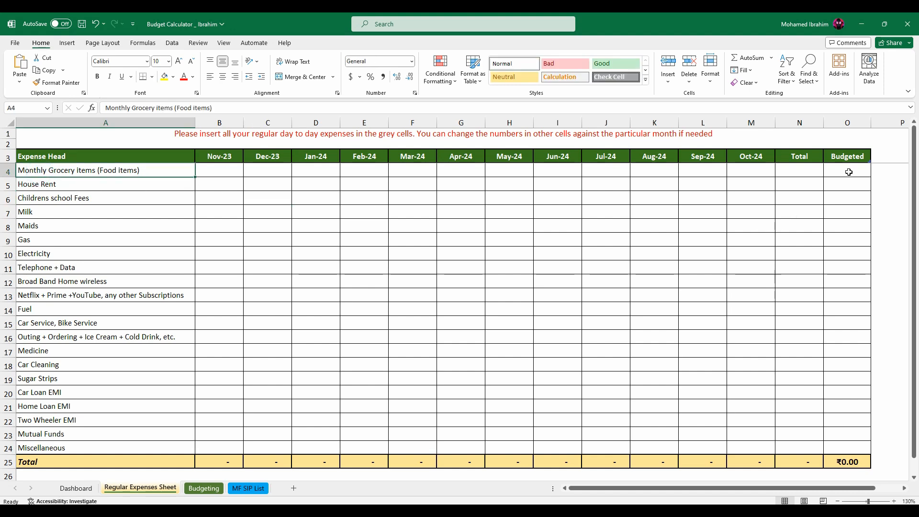
click(849, 123)
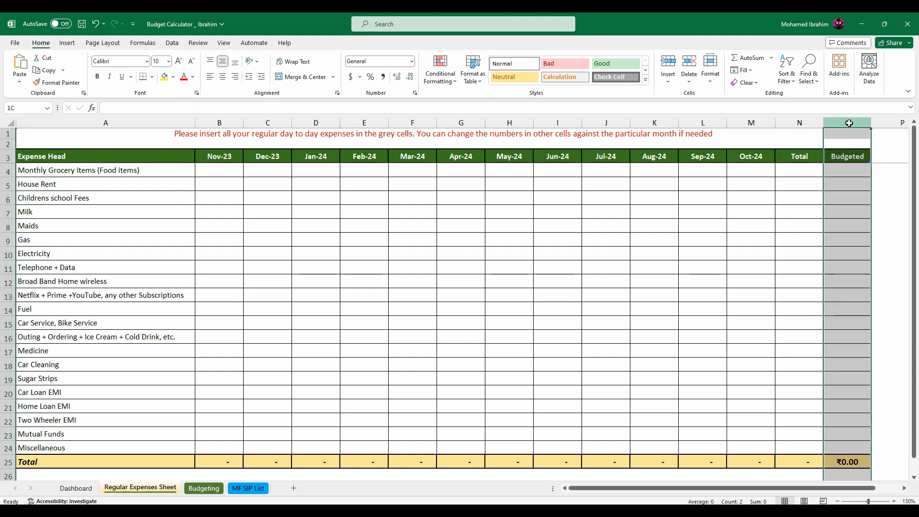
click(845, 171)
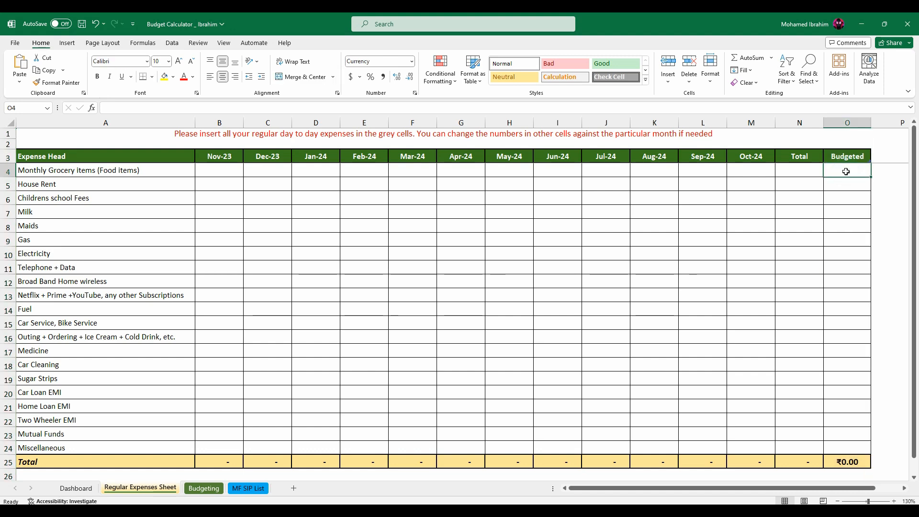
text(5000)
key(Return)
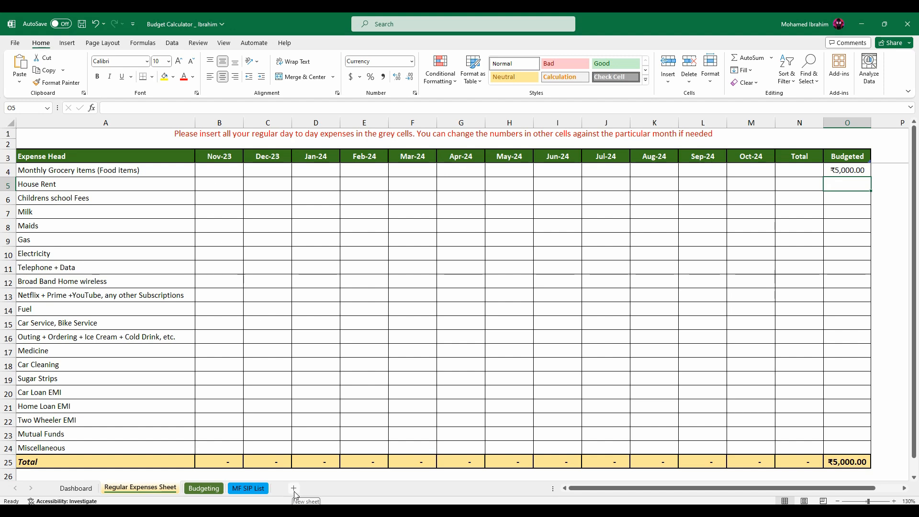
Enter 4500 as the Nov-23 expense for Monthly Grocery items (Food items).
click(221, 172)
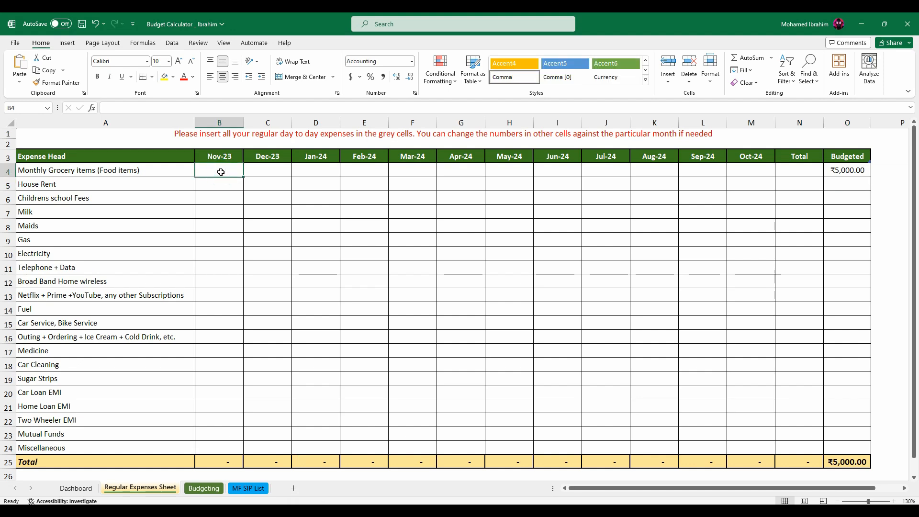
text(4)
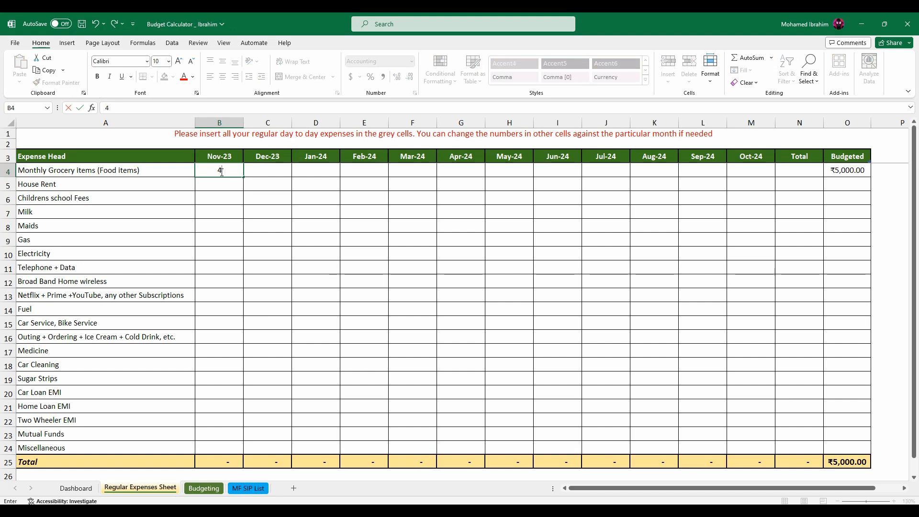
text(,500)
key(Return)
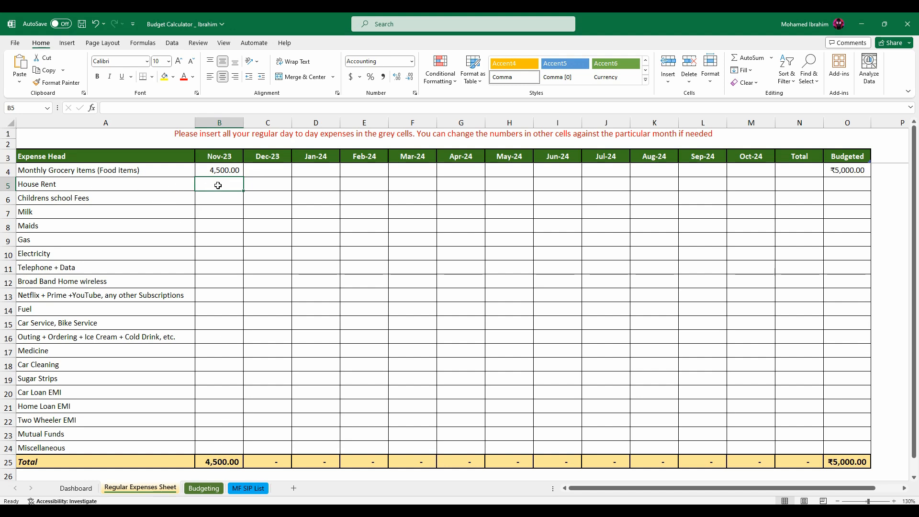
Enter 7500 for House Rent as both the budgeted amount and the Nov-23 expense.
click(847, 184)
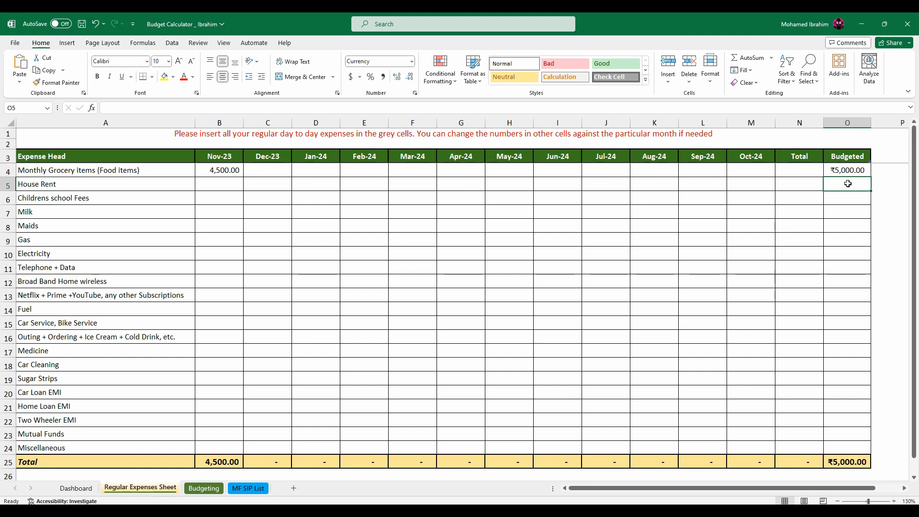
text(7500)
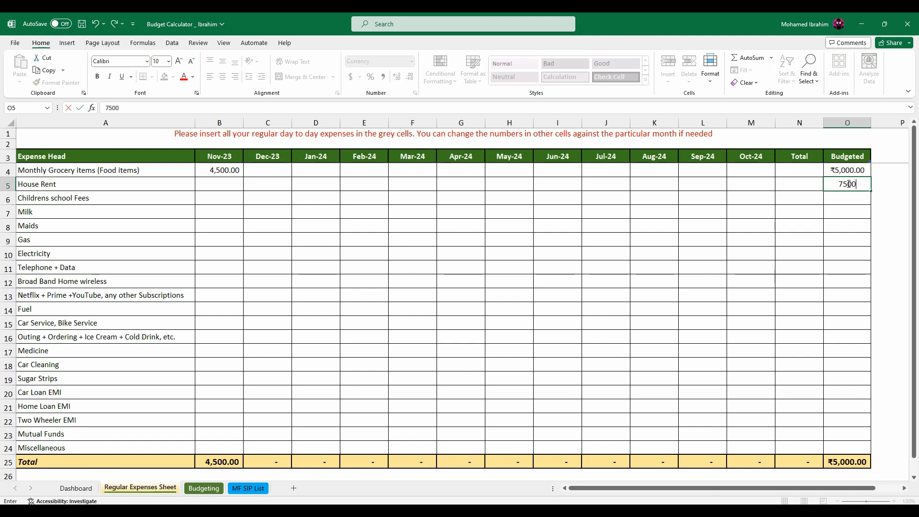
key(Return)
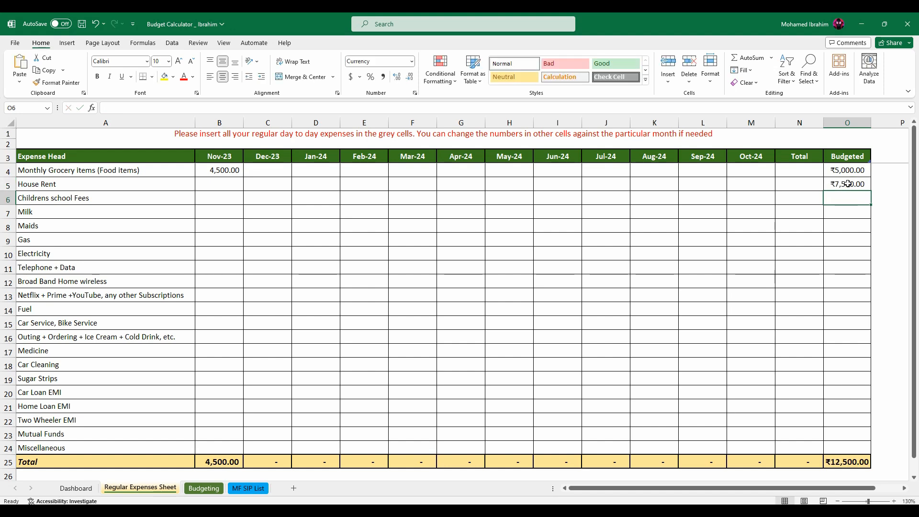
click(224, 184)
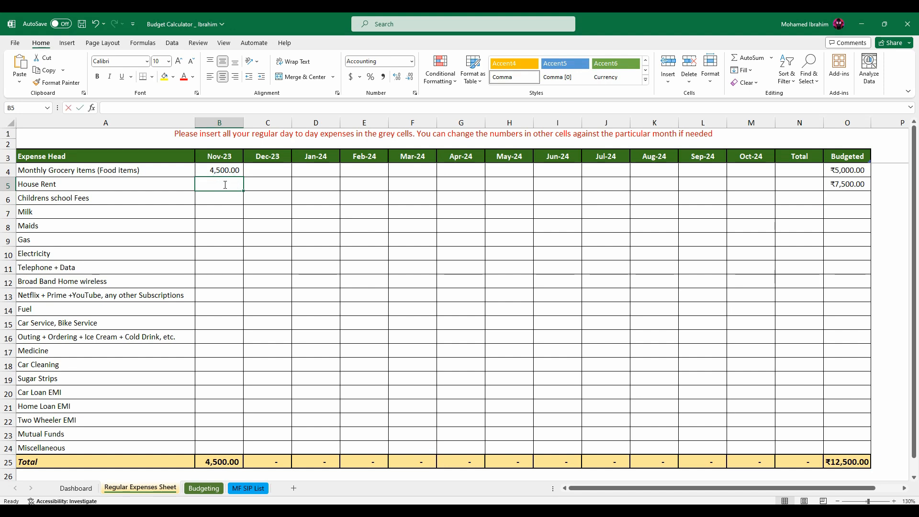
text(7500)
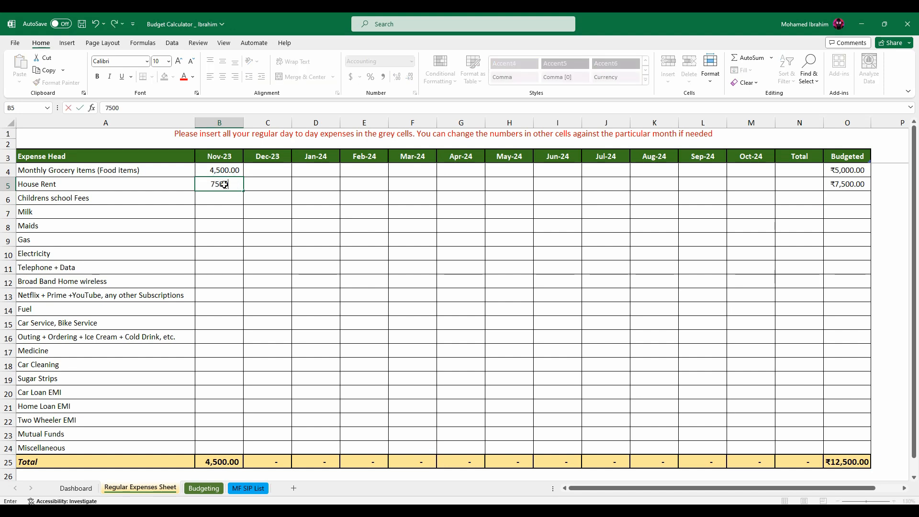
key(Return)
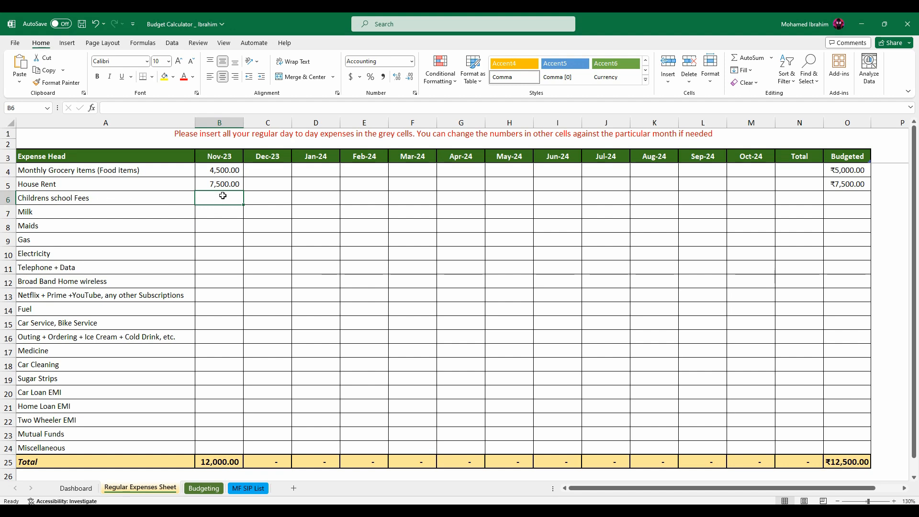
Enter 2500 for Childrens school Fees as both the budgeted amount and the Nov-23 expense.
click(847, 195)
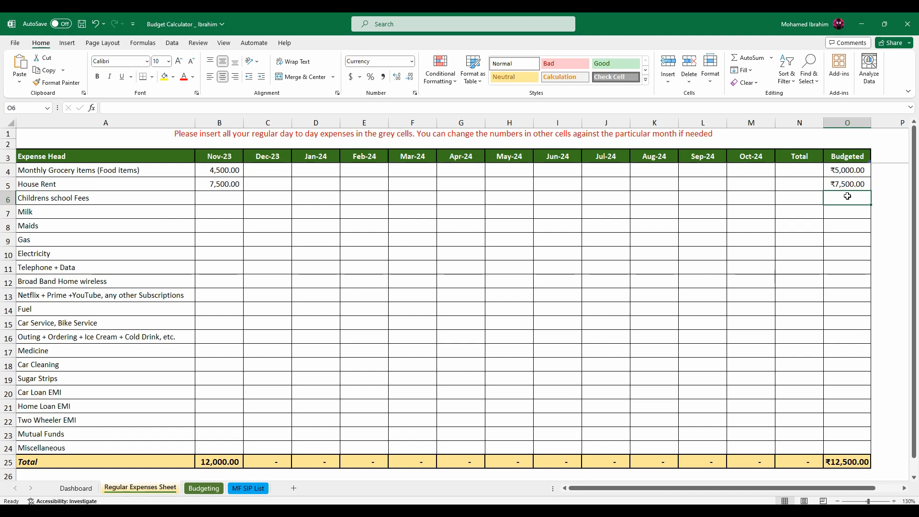
text(2500)
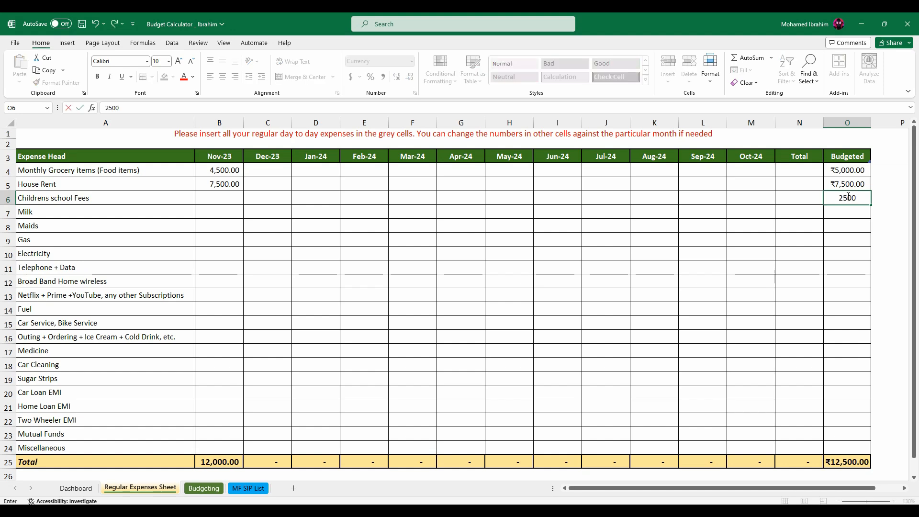
key(Return)
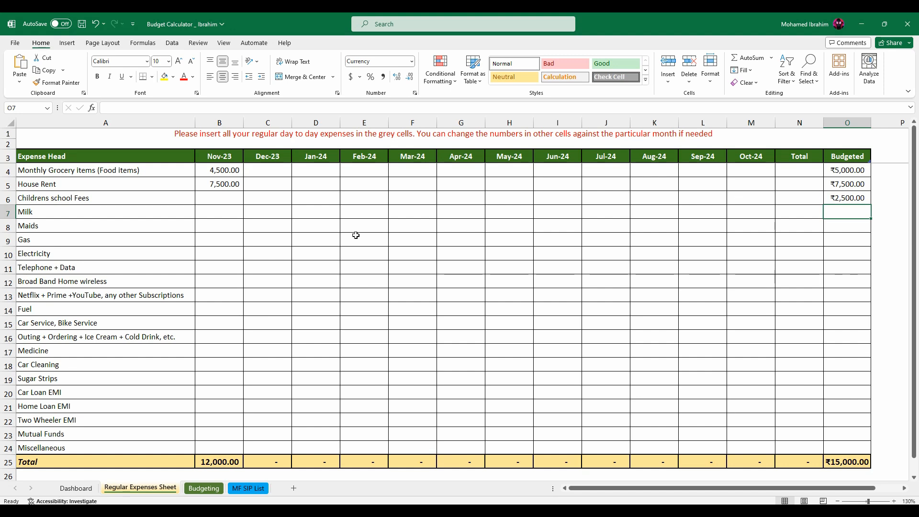
click(220, 196)
text(2500)
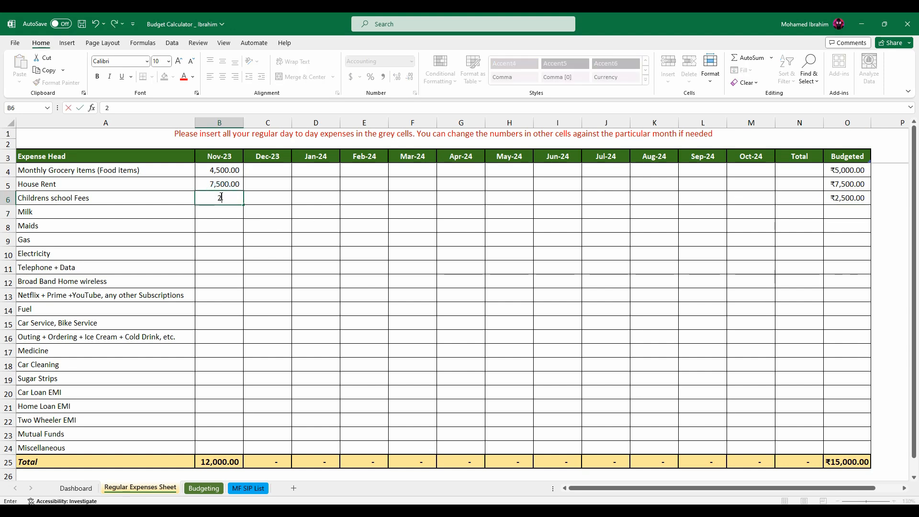
key(Return)
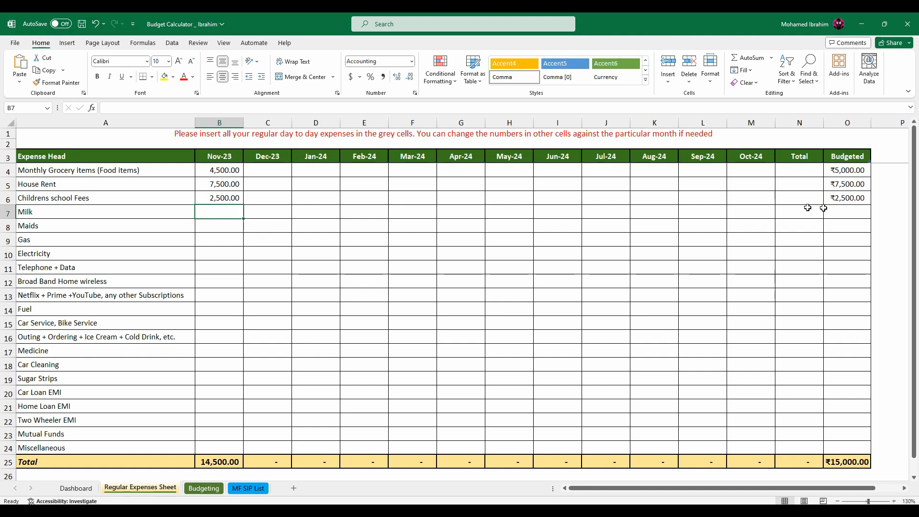
Fill in the Milk row with a budgeted amount of 2000 and a Nov-23 expense of 1950.
click(848, 210)
text(2000)
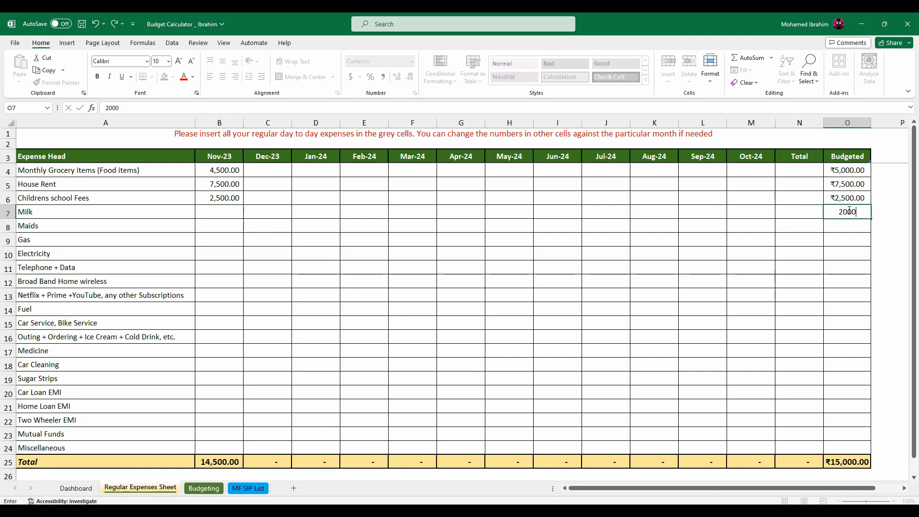
key(Return)
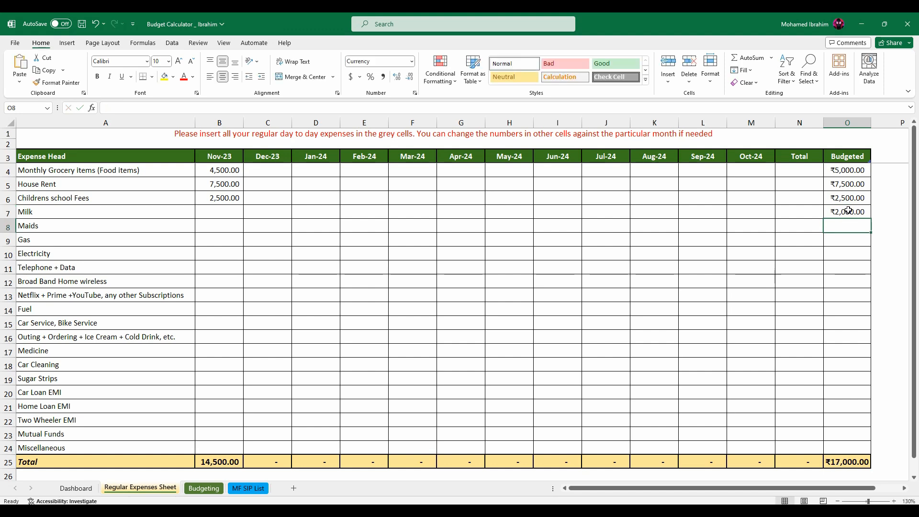
click(215, 211)
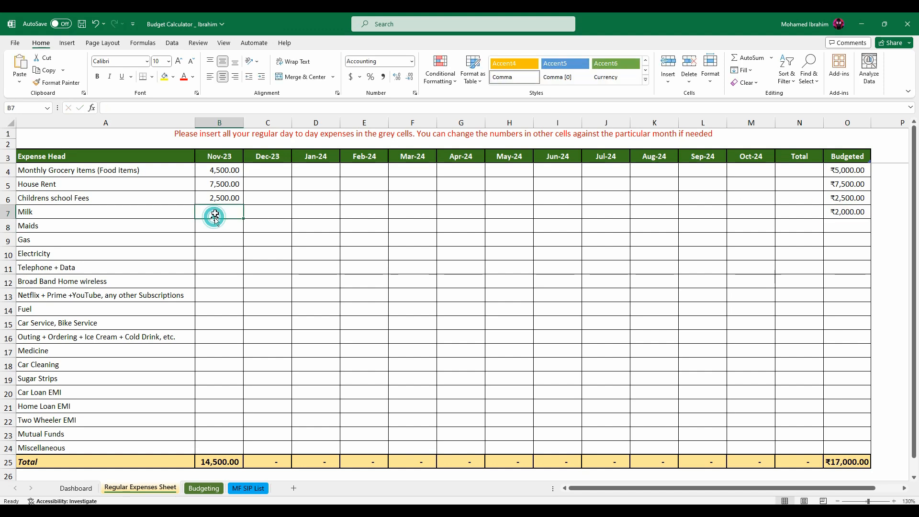
text(1,9)
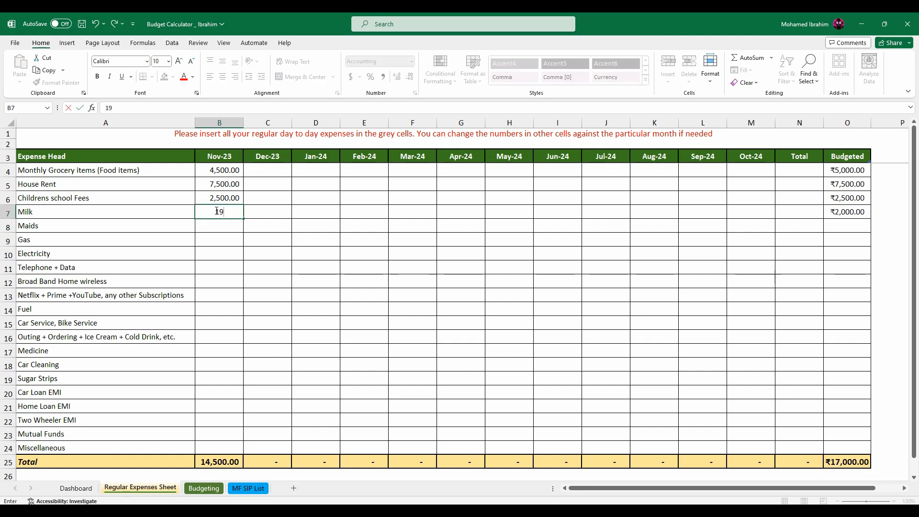
text(50)
key(Return)
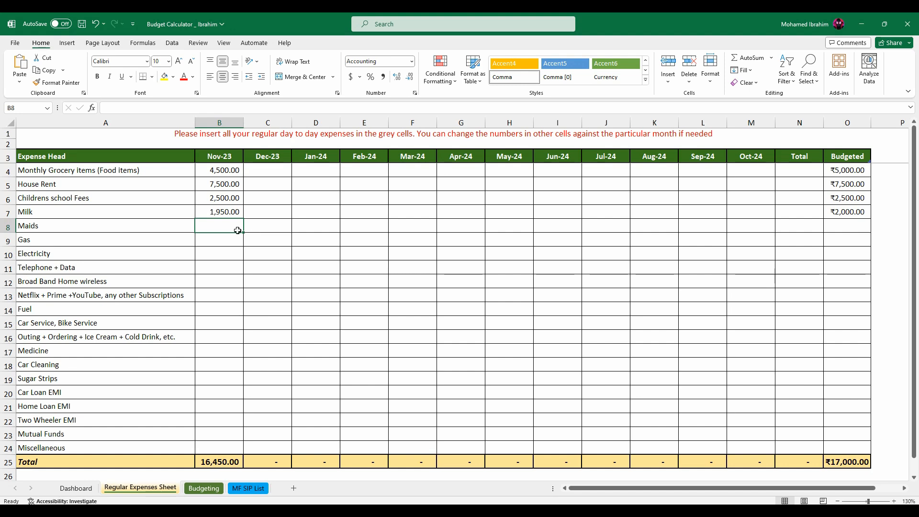
Fill in the Maids row with a budgeted amount of 1000 and a Nov-23 expense of 500.
click(848, 223)
text(1000)
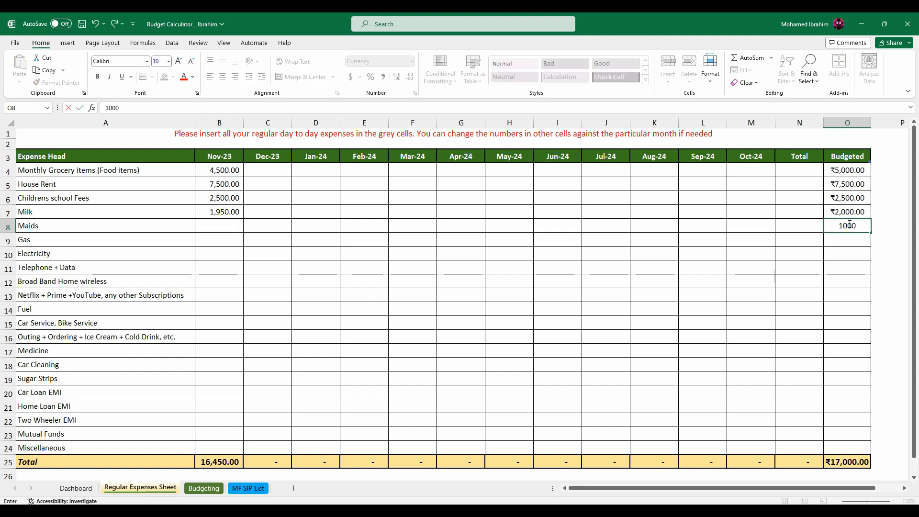
key(Return)
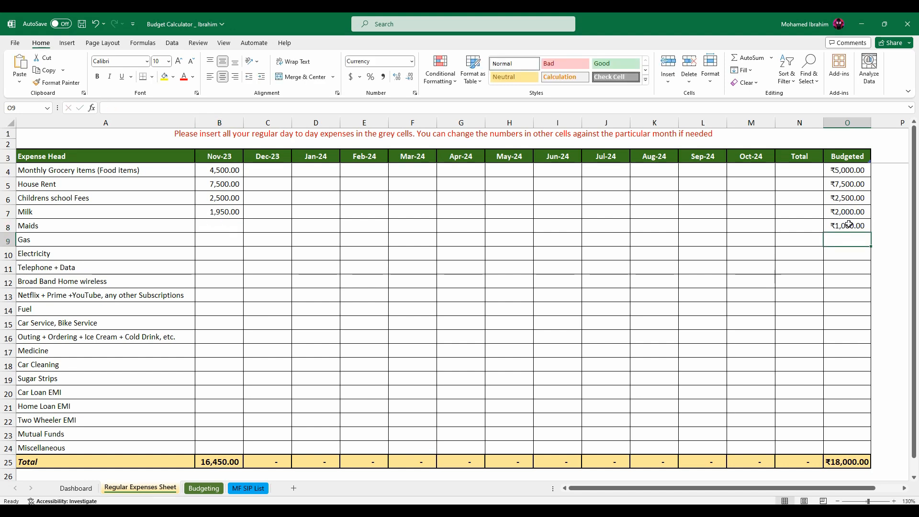
click(219, 223)
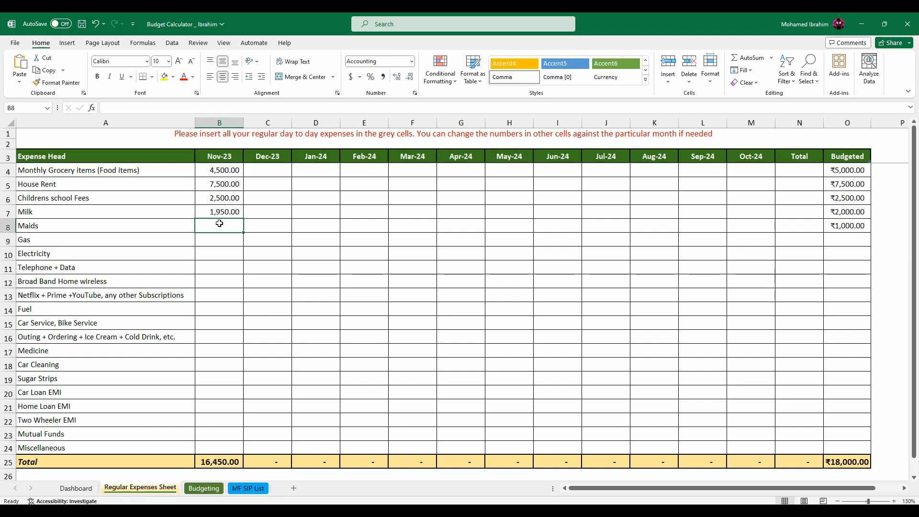
text(500)
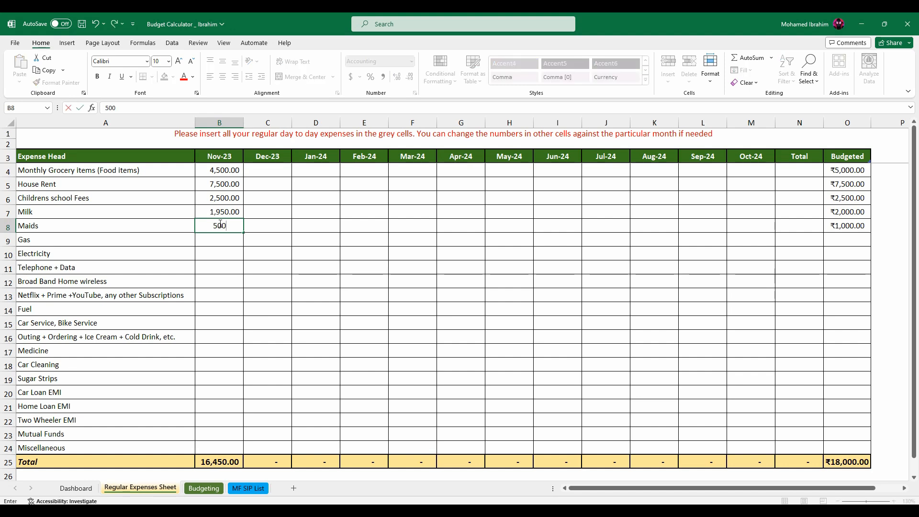
key(Return)
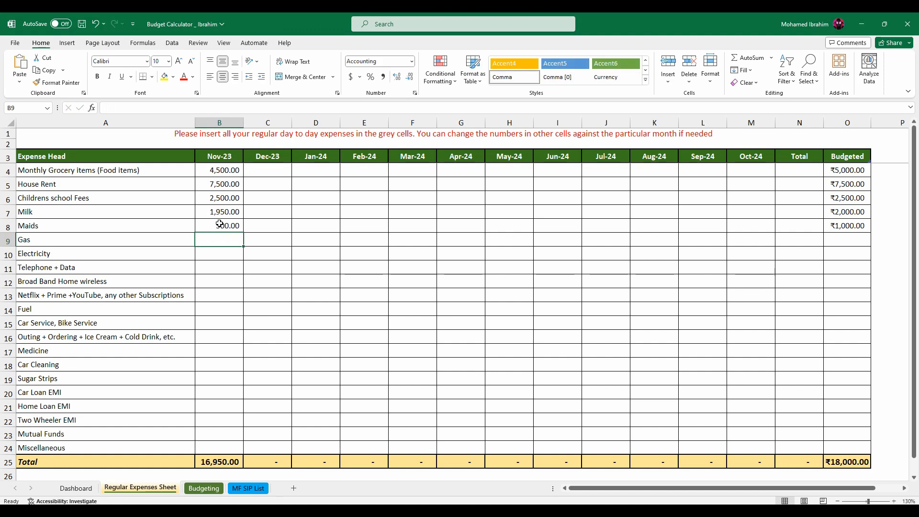
Enter a budgeted amount of 1200 for Gas.
click(852, 240)
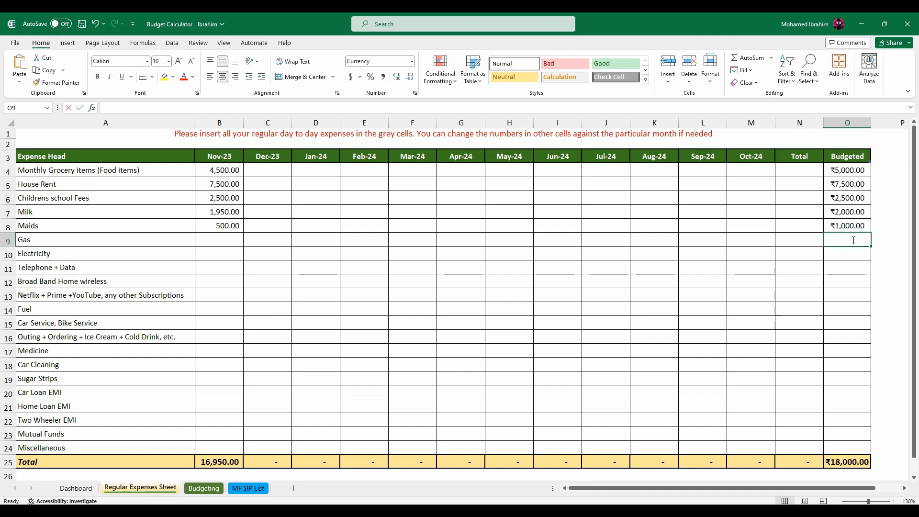
text(1)
key(Return)
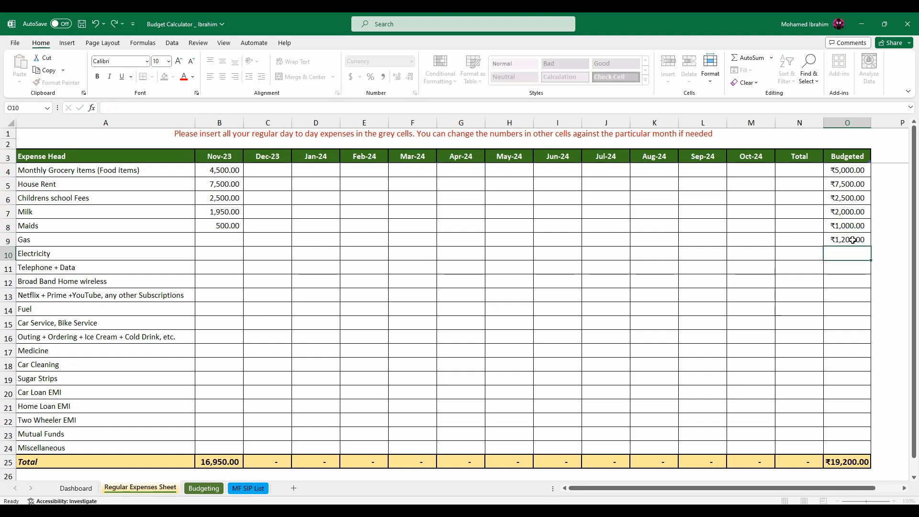
Enter a Nov-23 expense of 1000 for Gas.
key(Up)
key(Left)
key(Left)
key(Left)
key(Left)
key(Left)
key(Left)
key(Left)
key(Left)
key(Left)
key(Left)
key(Left)
key(Left)
key(Left)
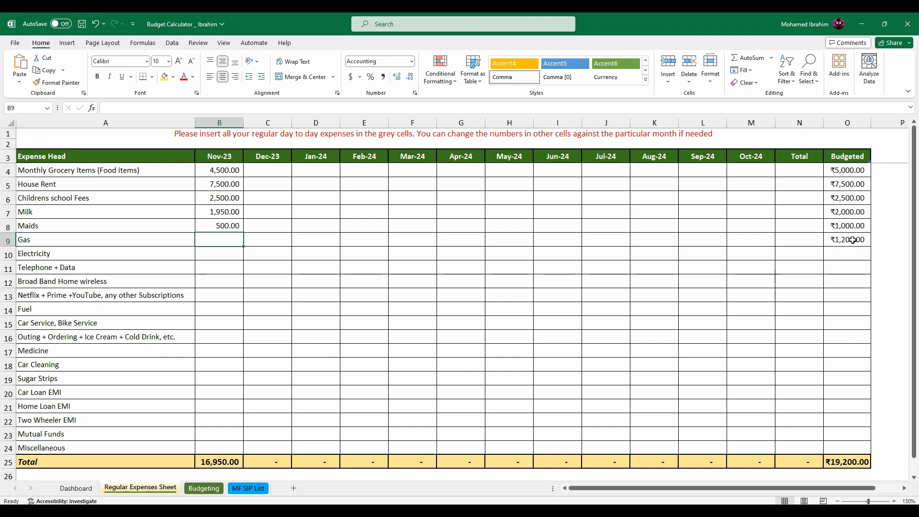
text(1000)
key(Return)
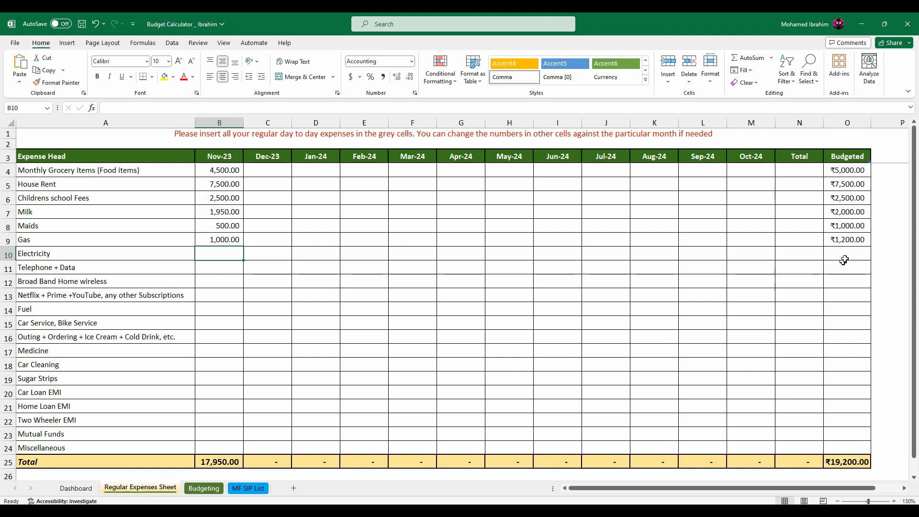
Fill in the Electricity row with a budgeted amount of 2500 and a Nov-23 expense of 1800.
click(846, 253)
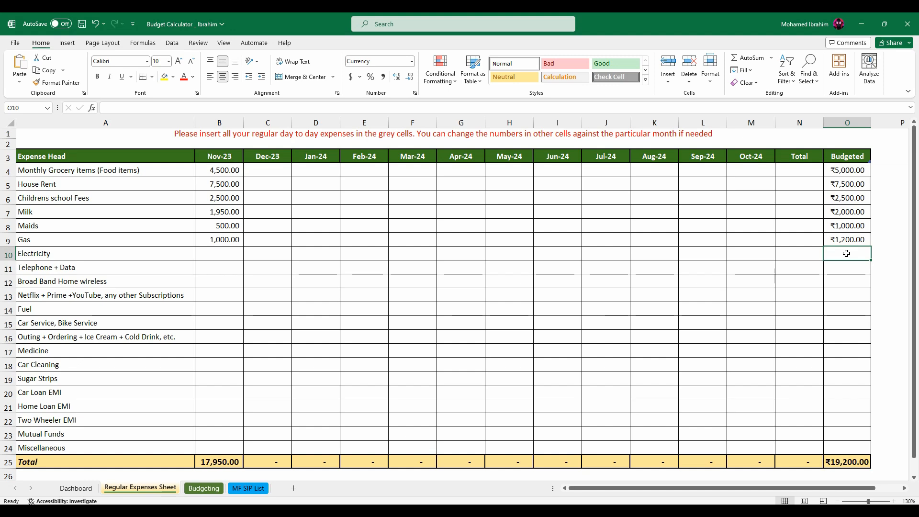
text(2500)
key(Return)
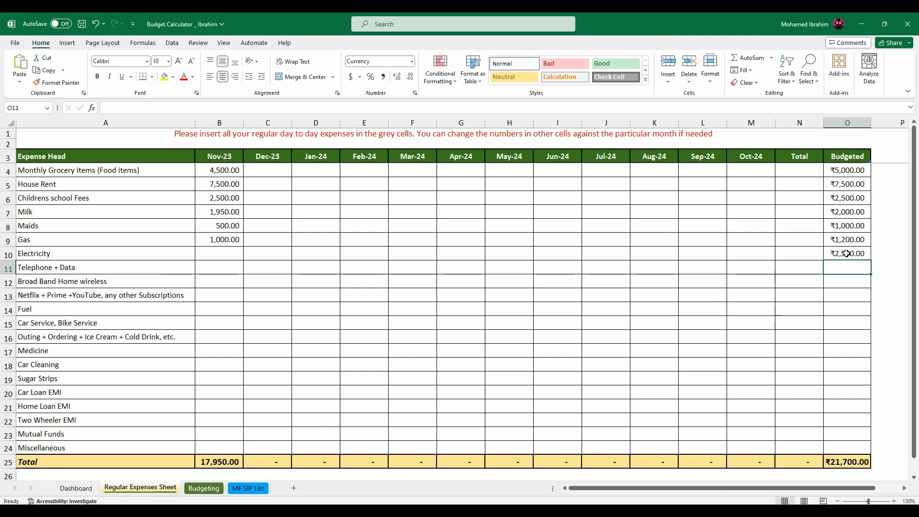
click(224, 253)
text(1,800)
key(Return)
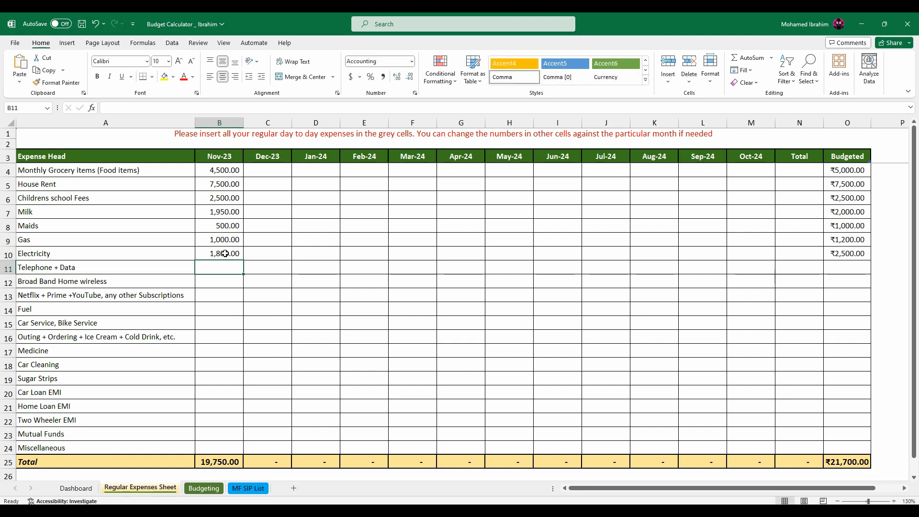
Change the Nov-23 expense for Electricity to 3000.
click(225, 253)
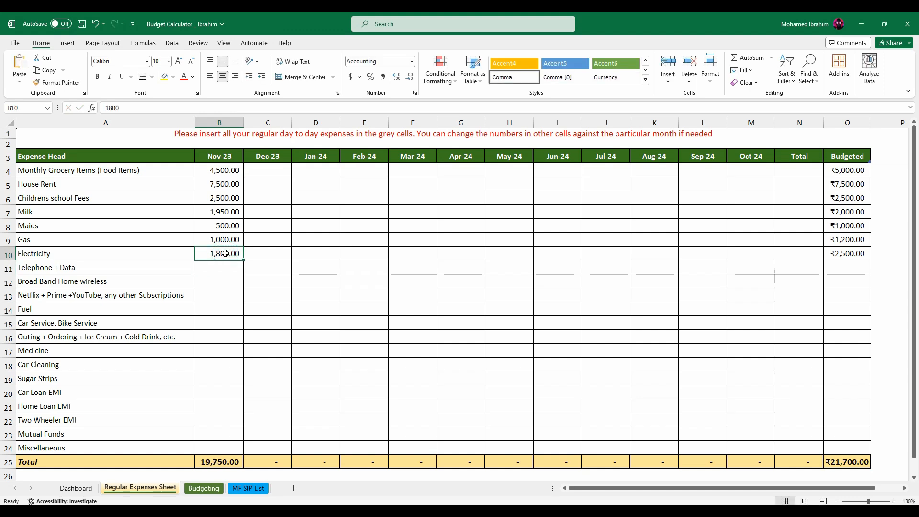
text(3000)
key(Return)
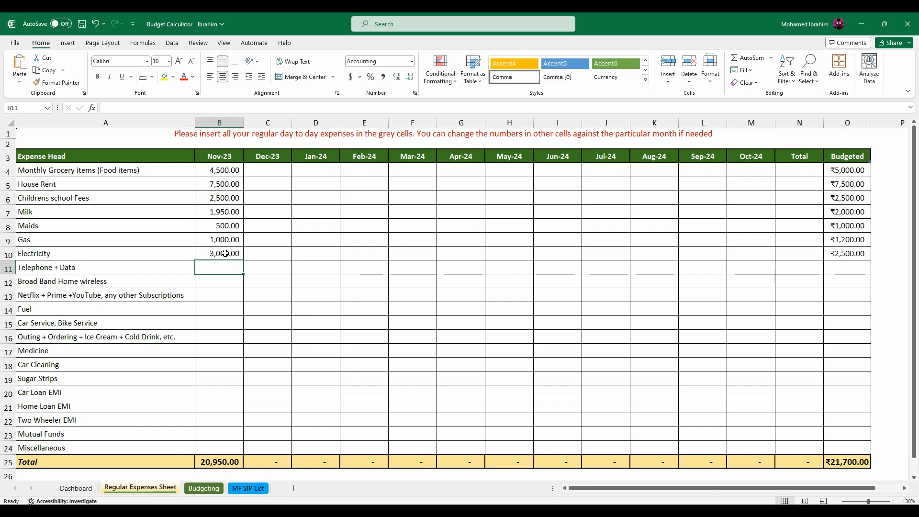
Fill in the Telephone + Data row with a budgeted amount of 400 and a Nov-23 expense of 250.
click(842, 266)
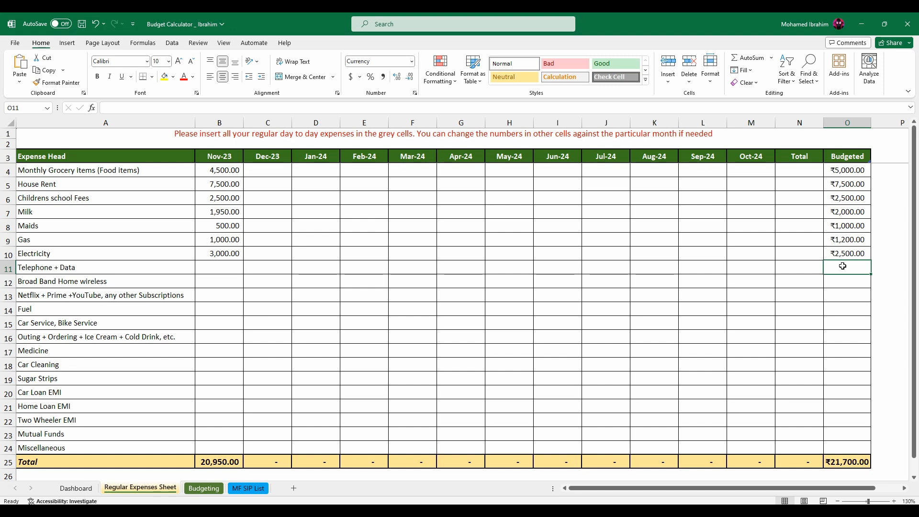
text(400)
key(Return)
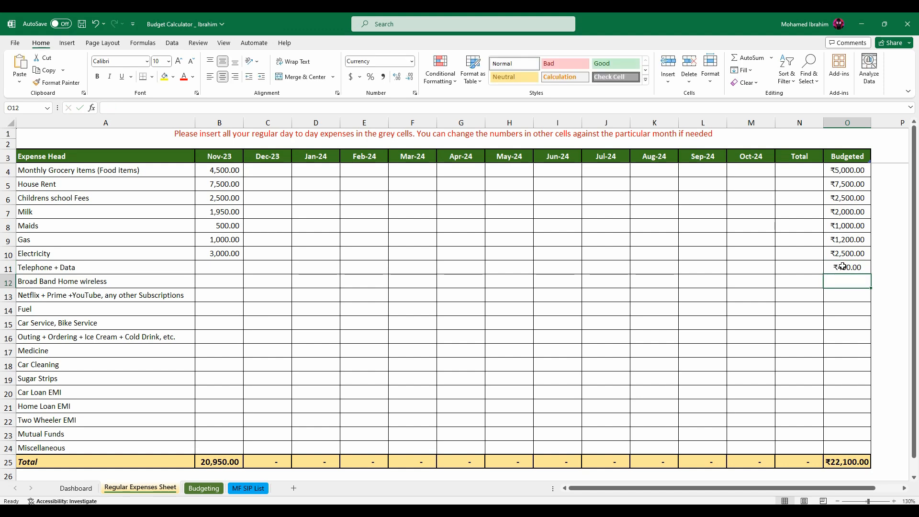
click(225, 267)
text(250)
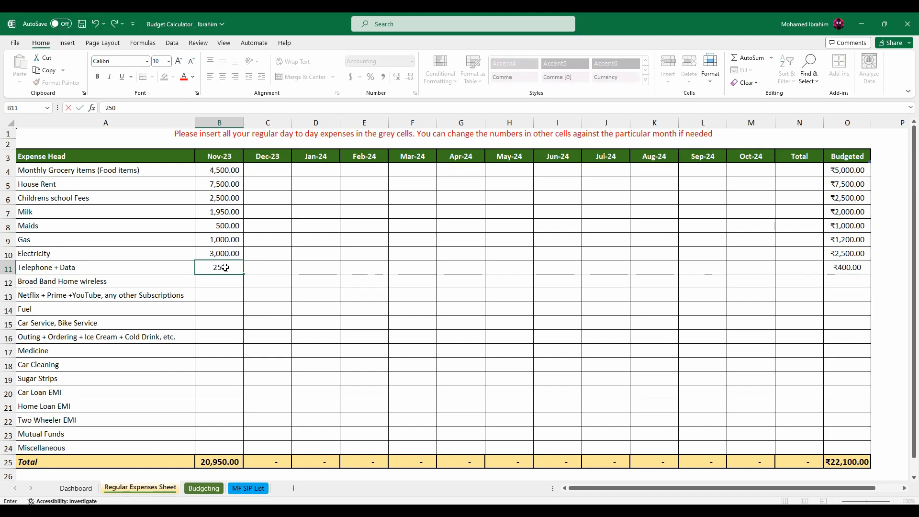
key(Return)
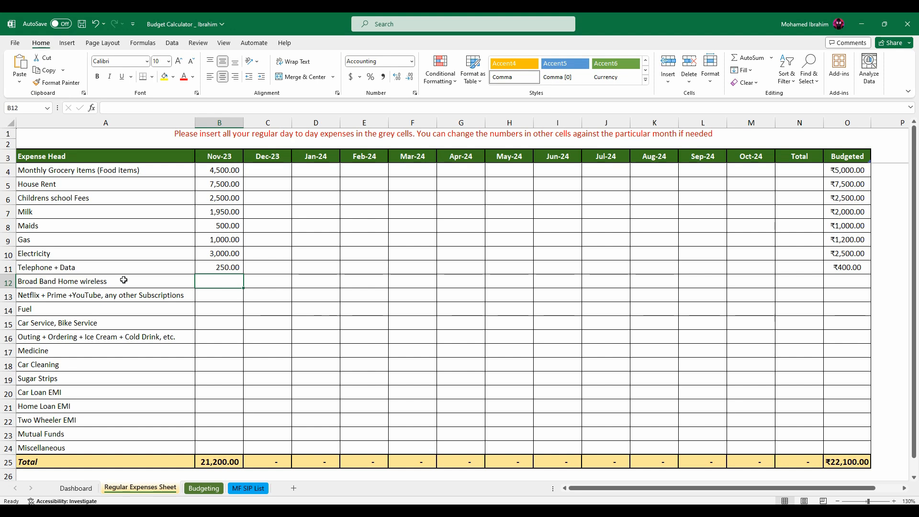
Enter 700 for Broad Band Home wireless as both the budgeted amount and the Nov-23 expense.
click(845, 277)
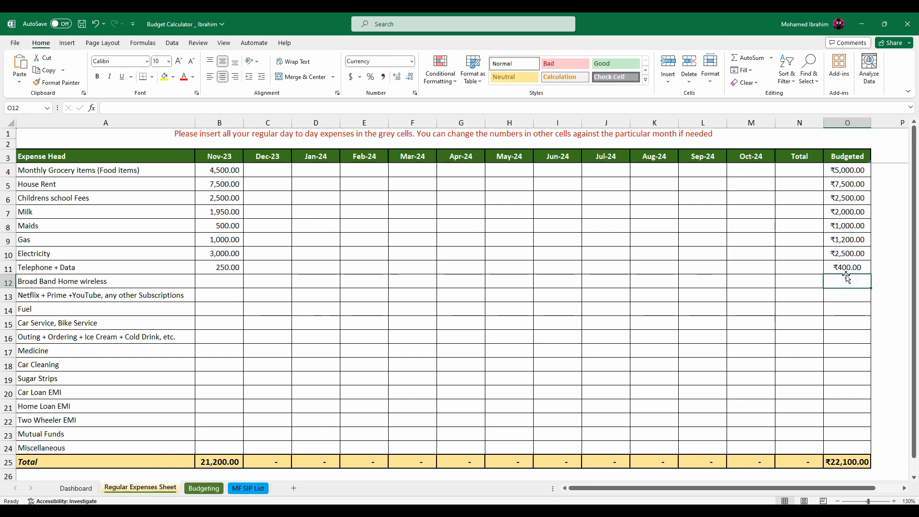
text(700)
key(Return)
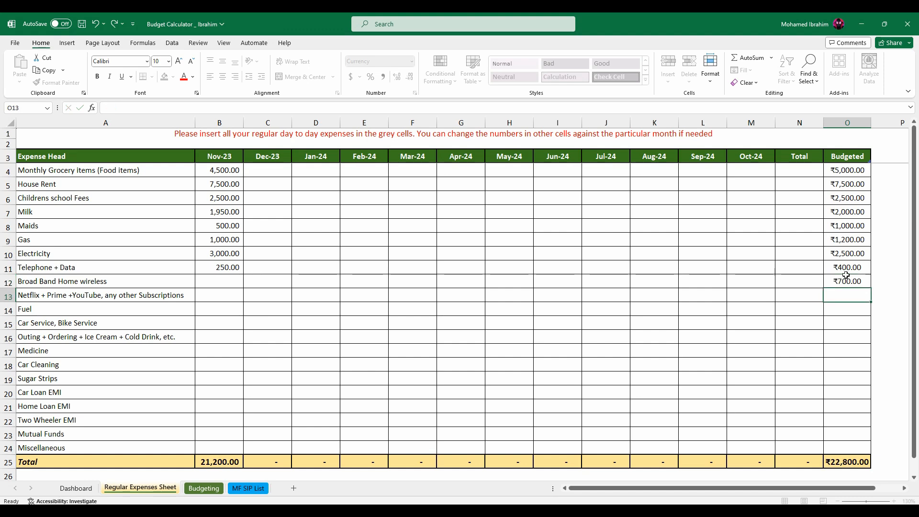
click(218, 281)
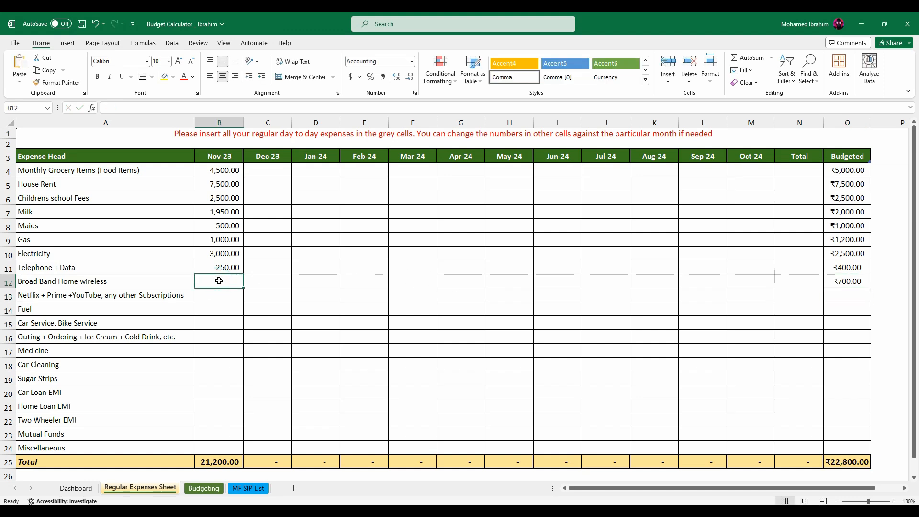
text(700)
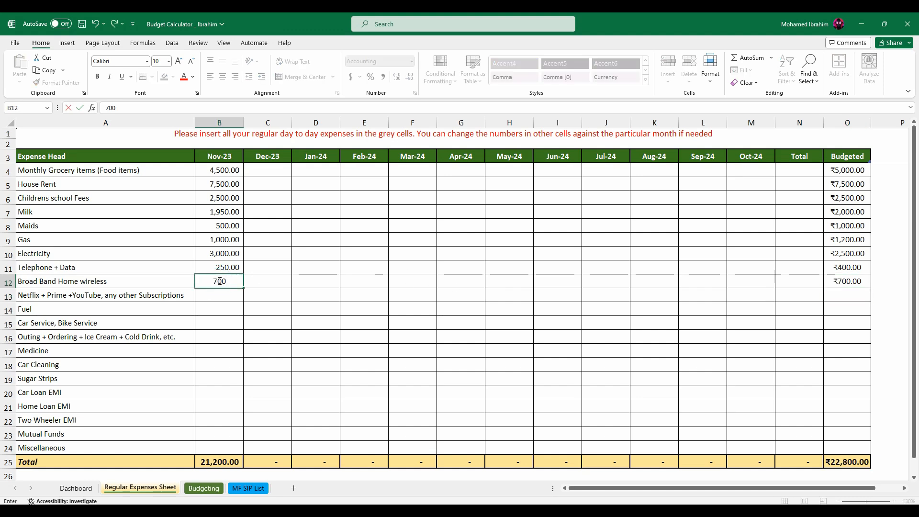
key(Return)
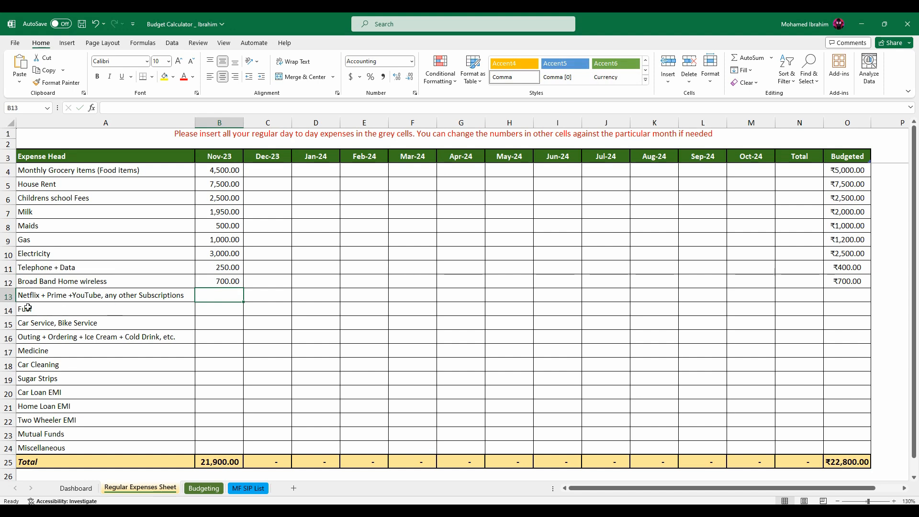
Fill in the Netflix, Prime, YouTube and other subscriptions row with a budgeted amount of 1000 and a Nov-23 expense of 800.
click(853, 289)
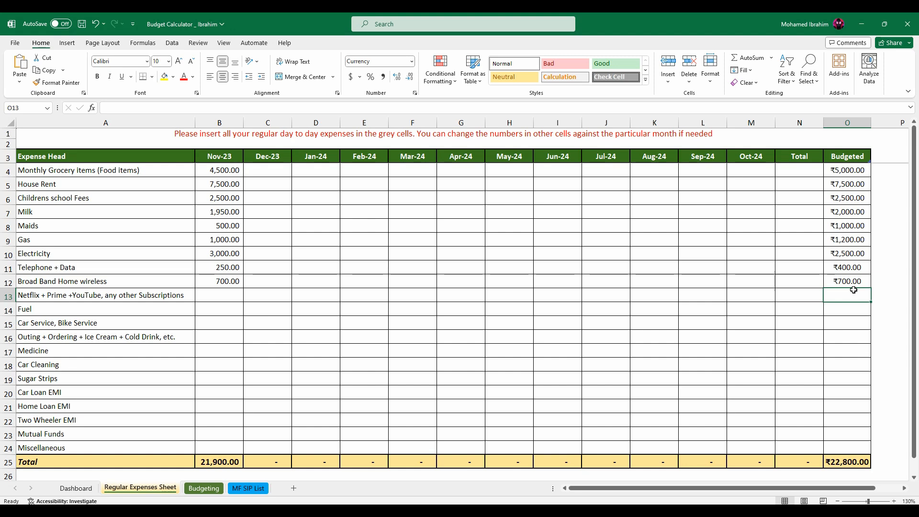
text(1,)
text(000)
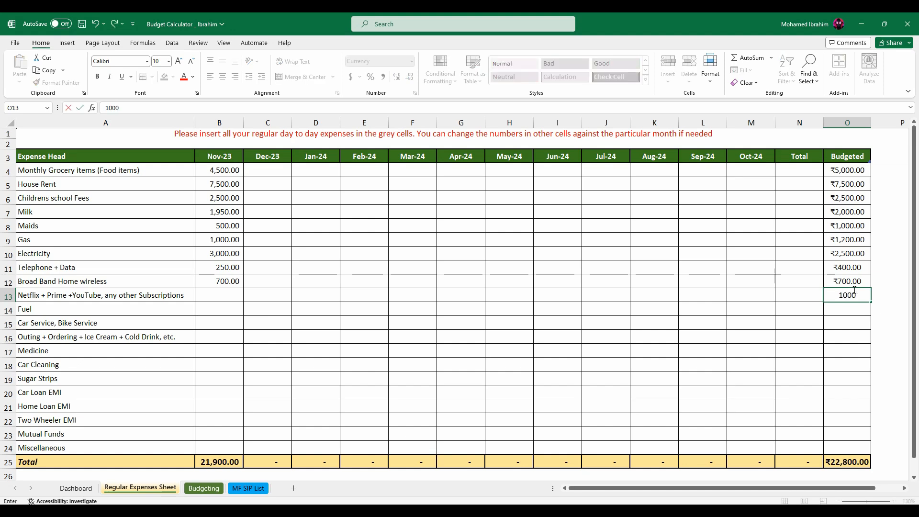
key(Return)
click(236, 294)
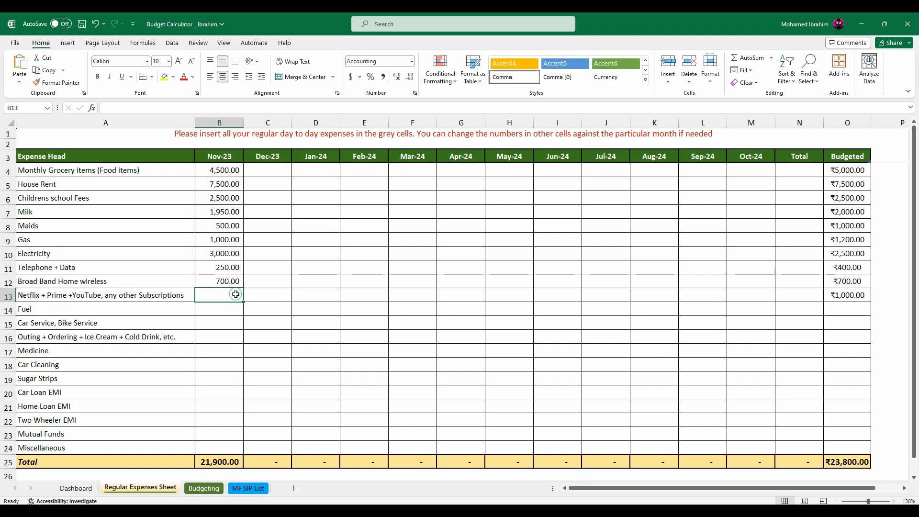
text(800)
key(Return)
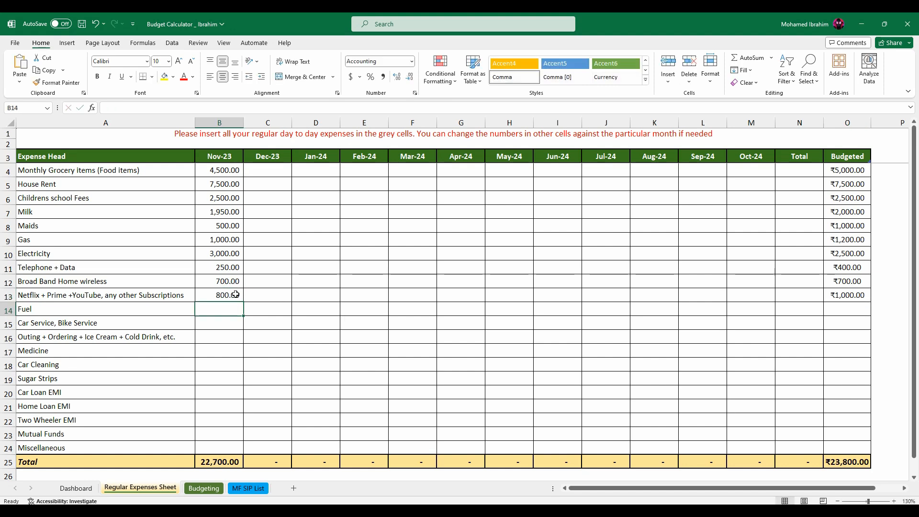
Fill in the Fuel row with a budgeted amount of 2000 and a Nov-23 expense of 1500.
click(846, 304)
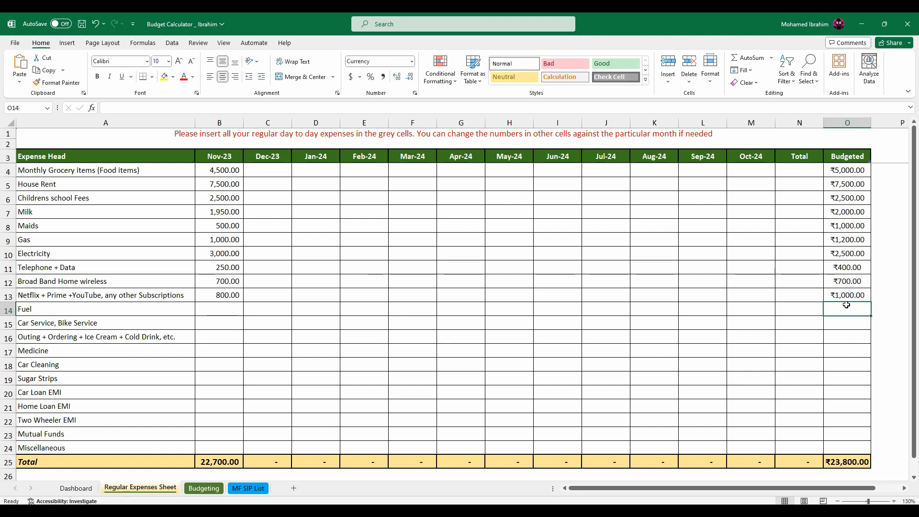
text(2000)
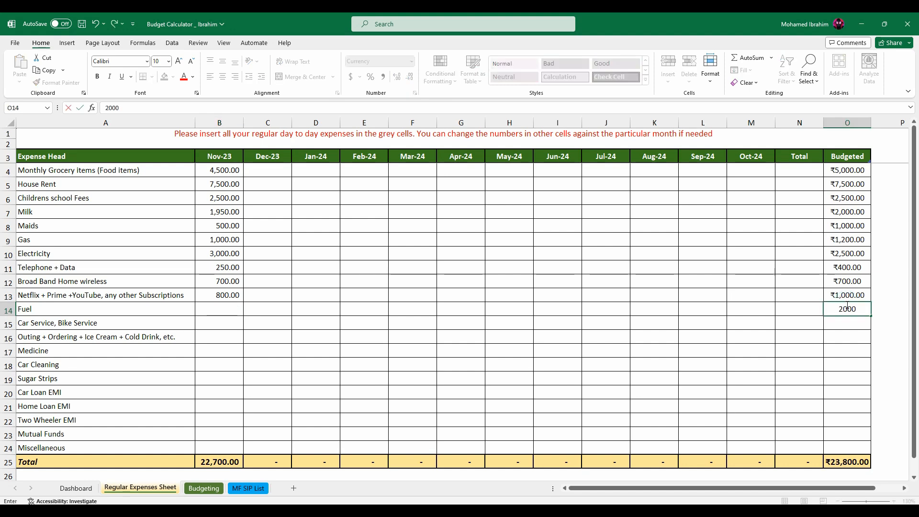
key(Return)
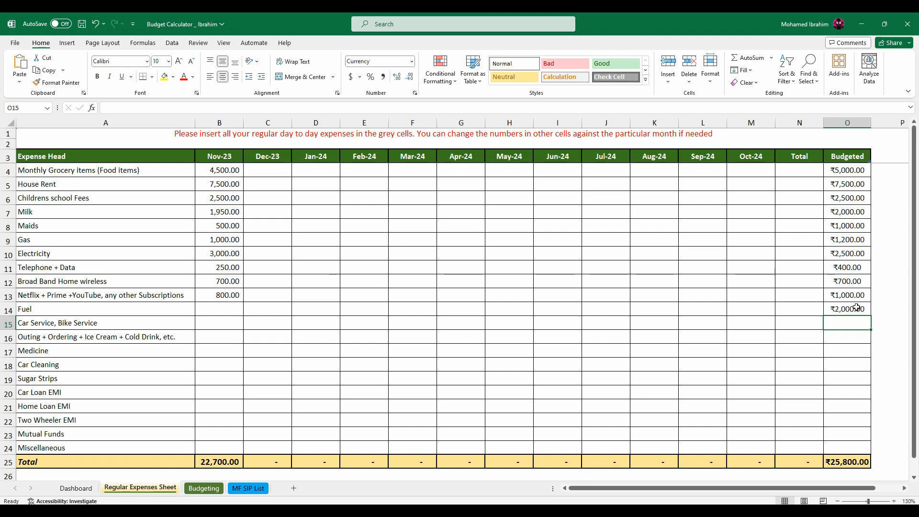
click(218, 309)
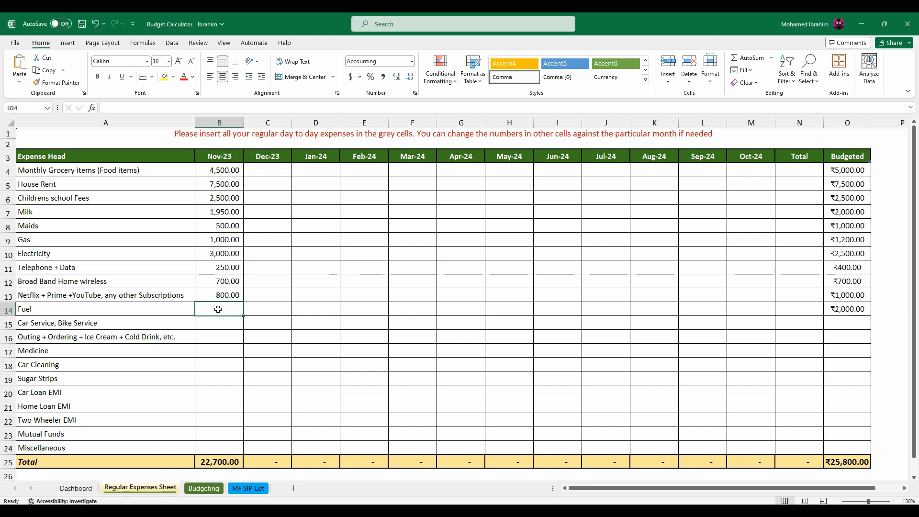
text(1,500)
key(Return)
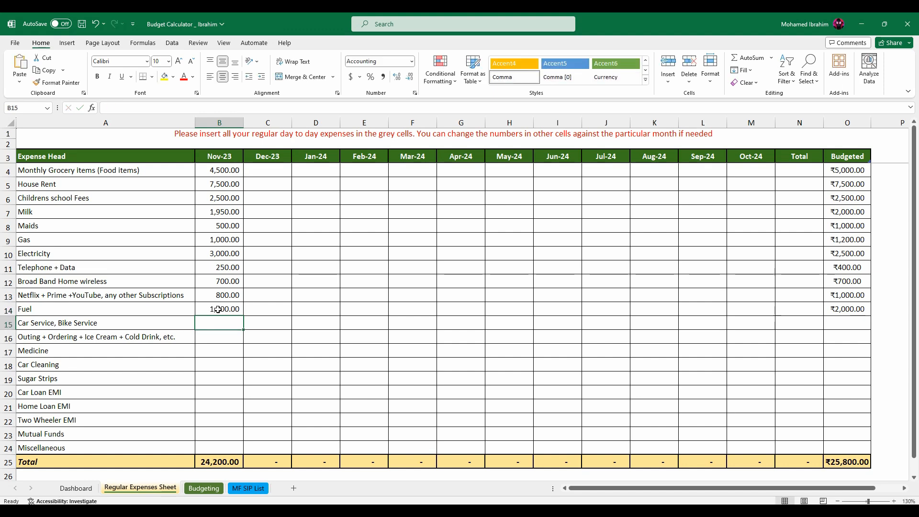
Fill in the Outing + Ordering row with a budgeted amount of 2000 and a Nov-23 expense of 1500.
click(223, 336)
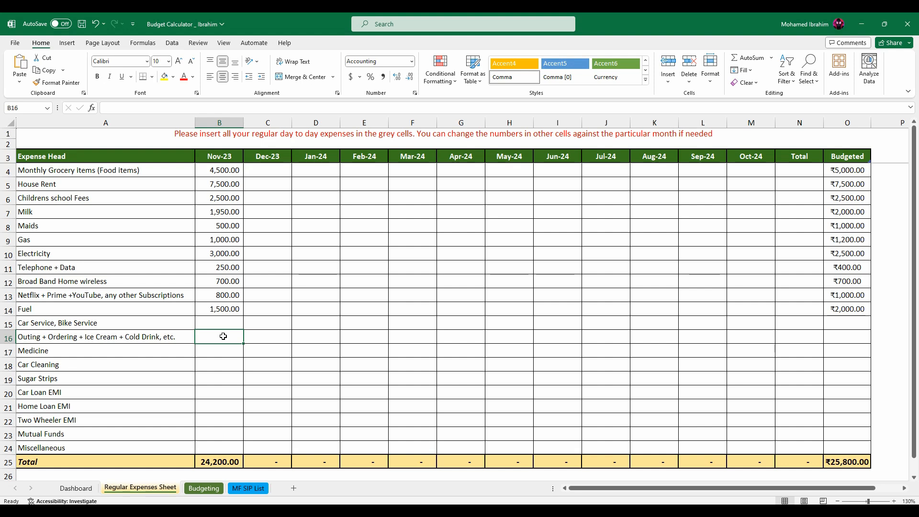
click(840, 336)
text(2000)
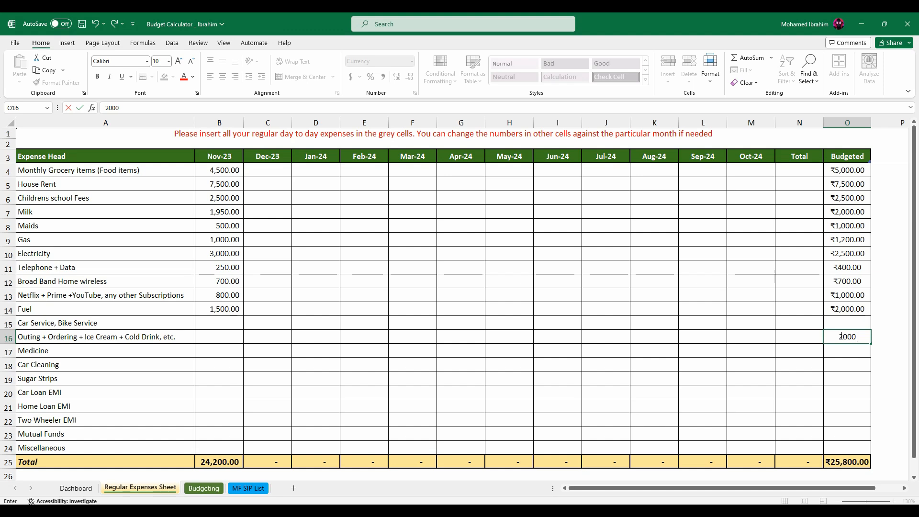
key(Left)
key(Left)
key(Left)
key(Left)
key(Left)
key(Left)
key(Left)
key(Left)
key(Left)
key(Left)
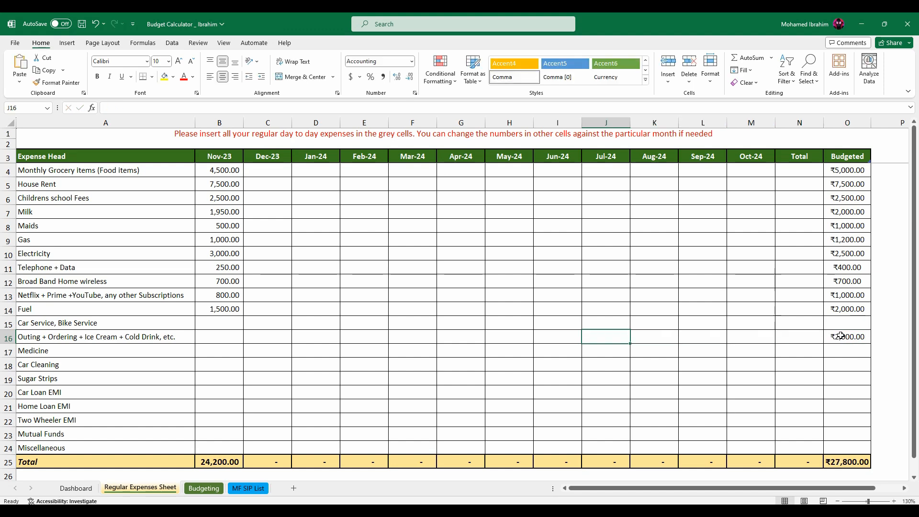
key(Left)
key(Left)
key(Left)
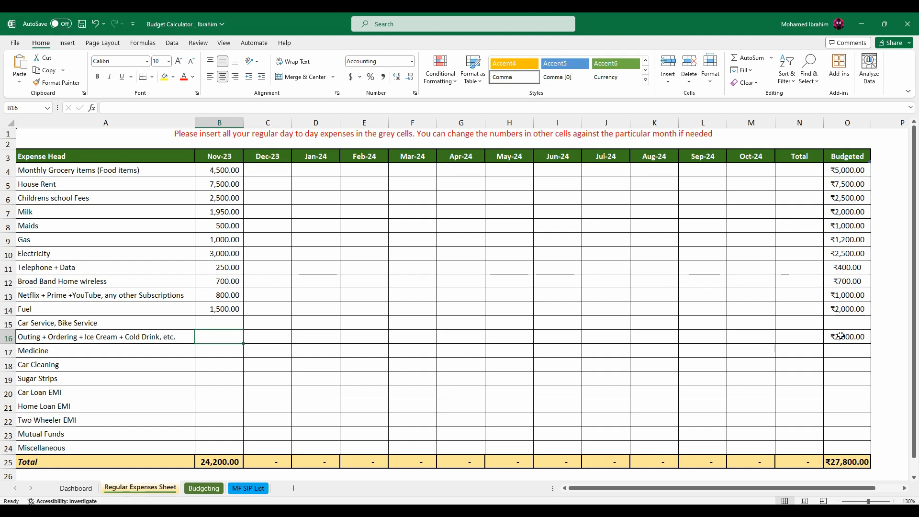
text(1500)
key(Return)
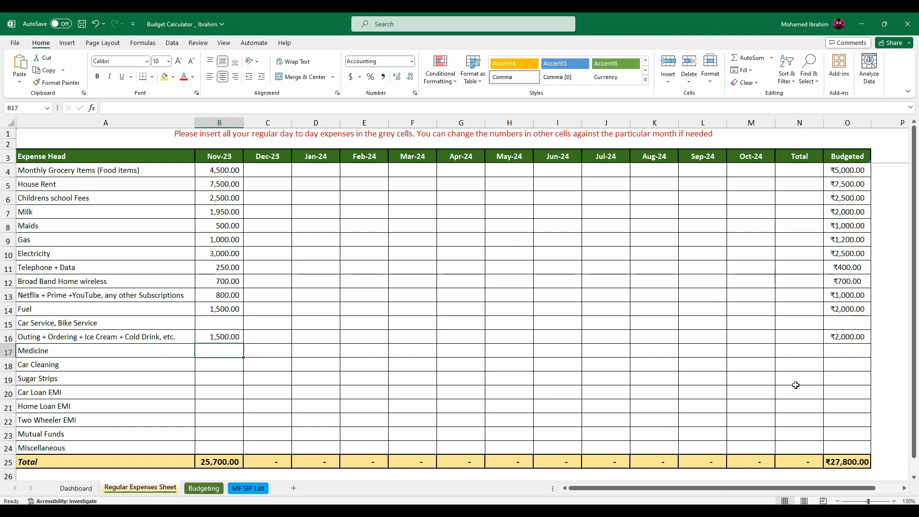
Enter 500 for Medicine as both the budgeted amount and the Nov-23 expense.
click(846, 349)
text(500)
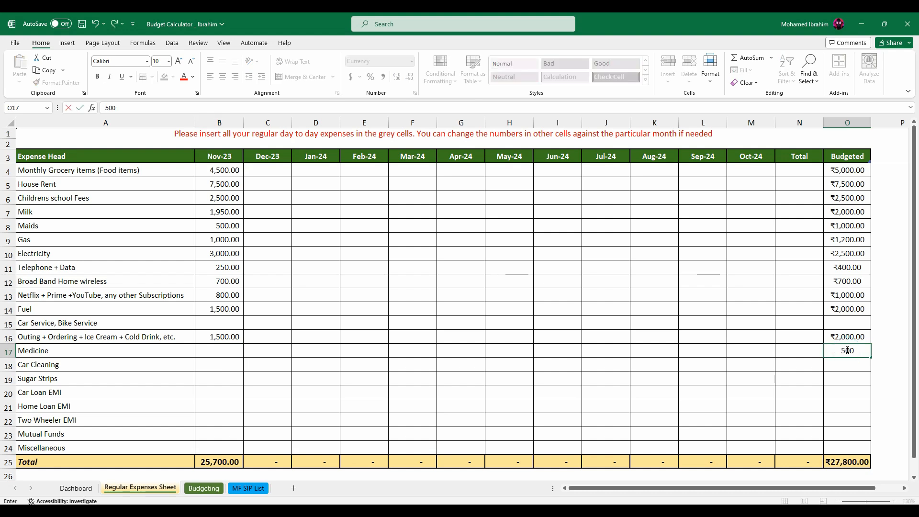
key(Return)
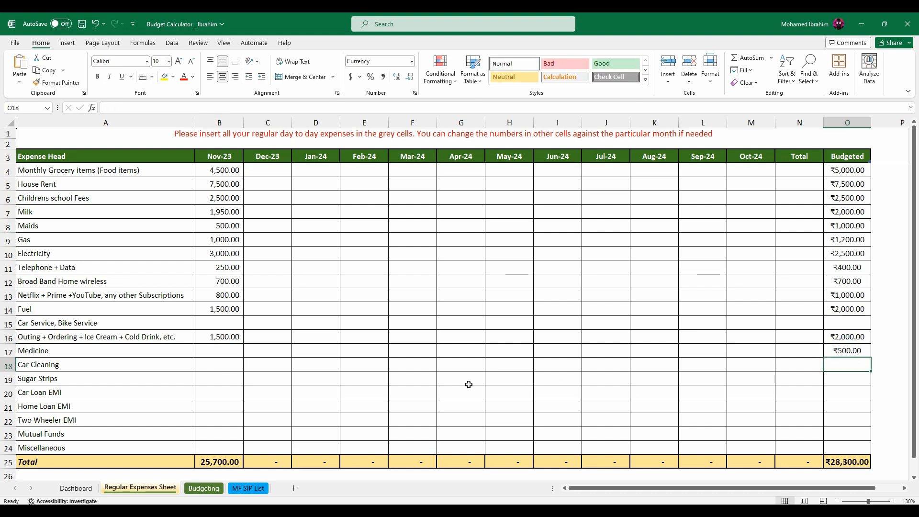
click(226, 353)
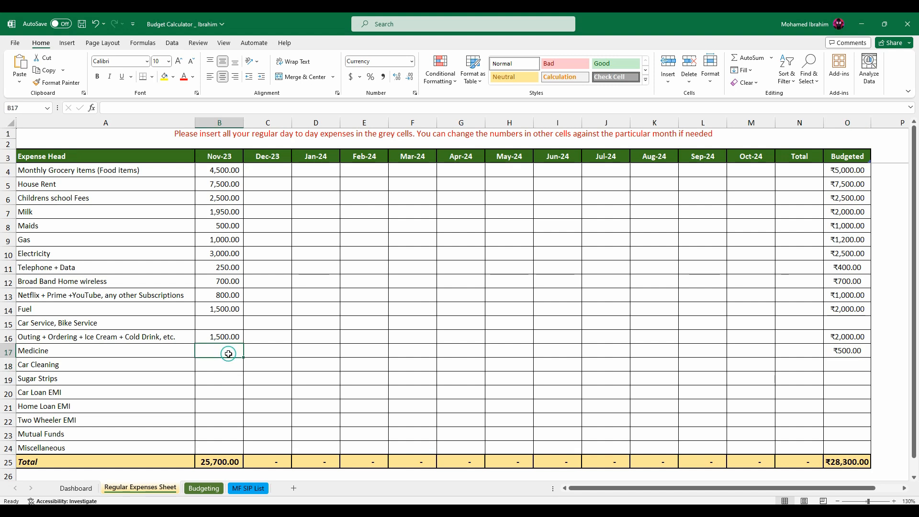
text(500)
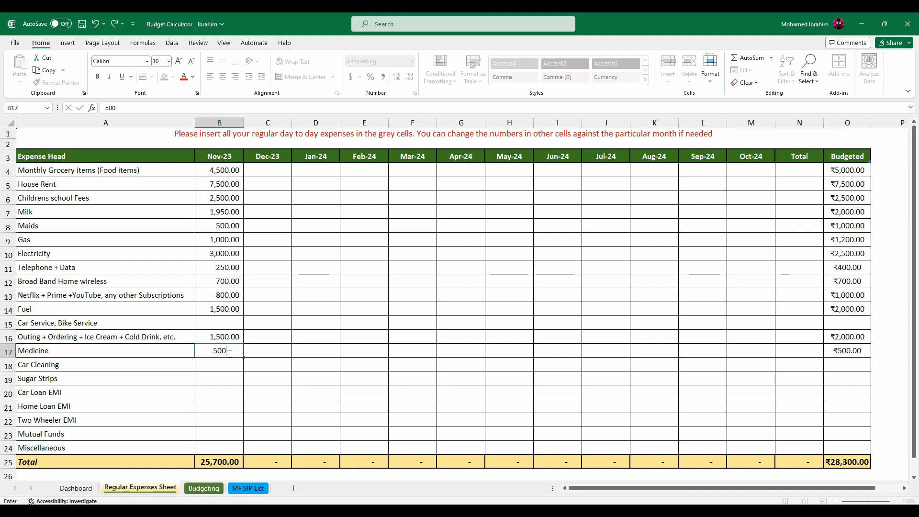
key(Return)
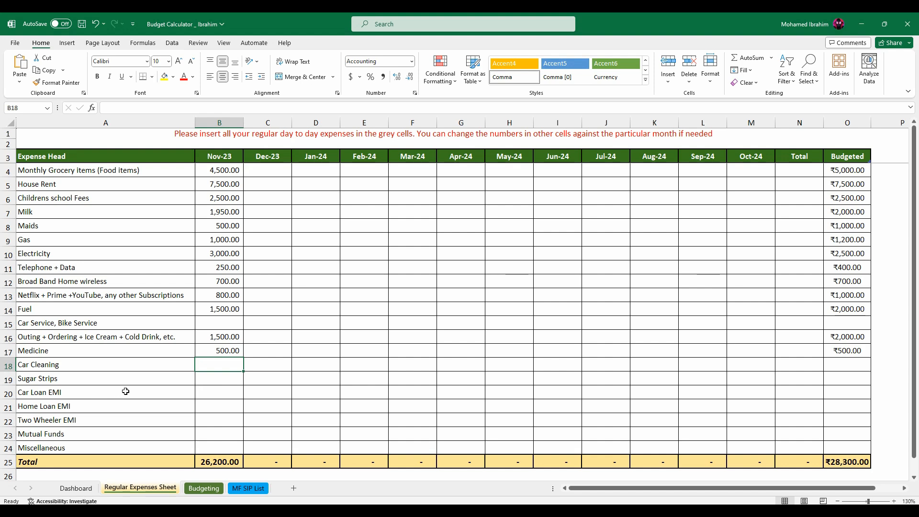
Enter 10000 for Car Loan EMI as both the budgeted amount and the Nov-23 expense.
click(841, 390)
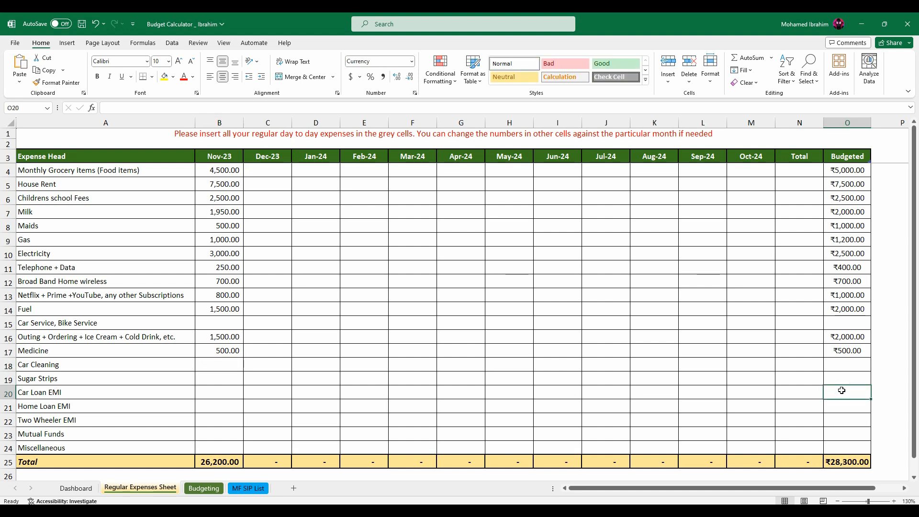
text(10000)
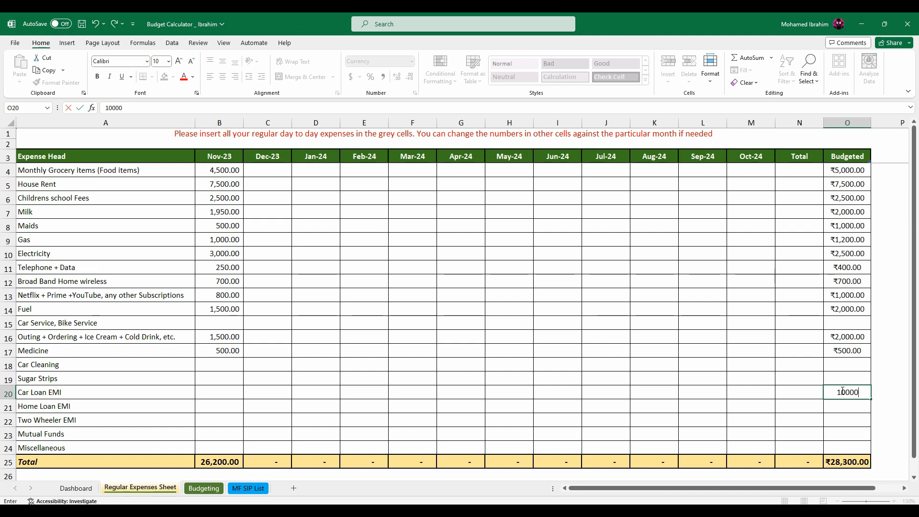
key(Return)
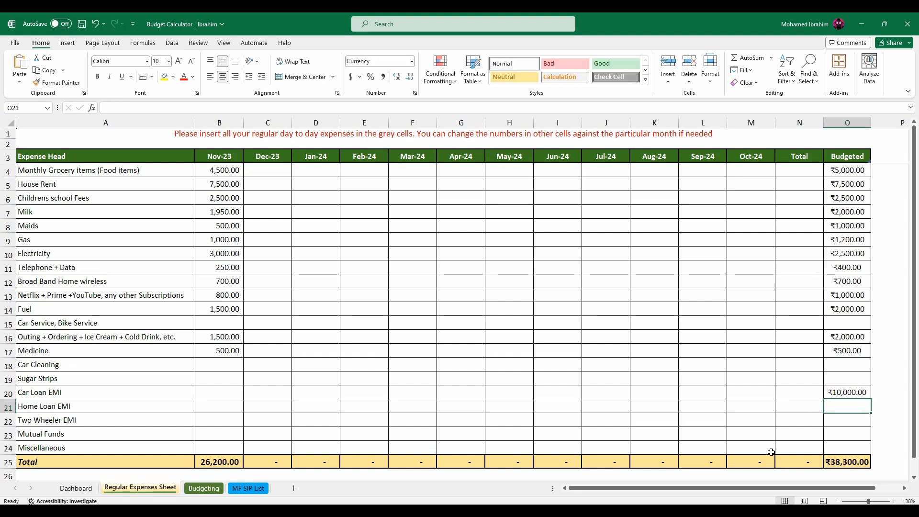
click(216, 392)
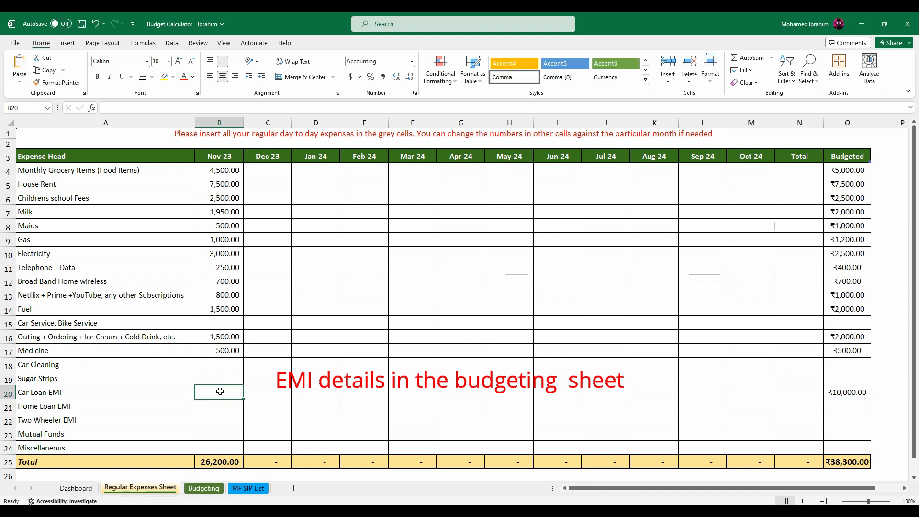
text(10,000)
key(Return)
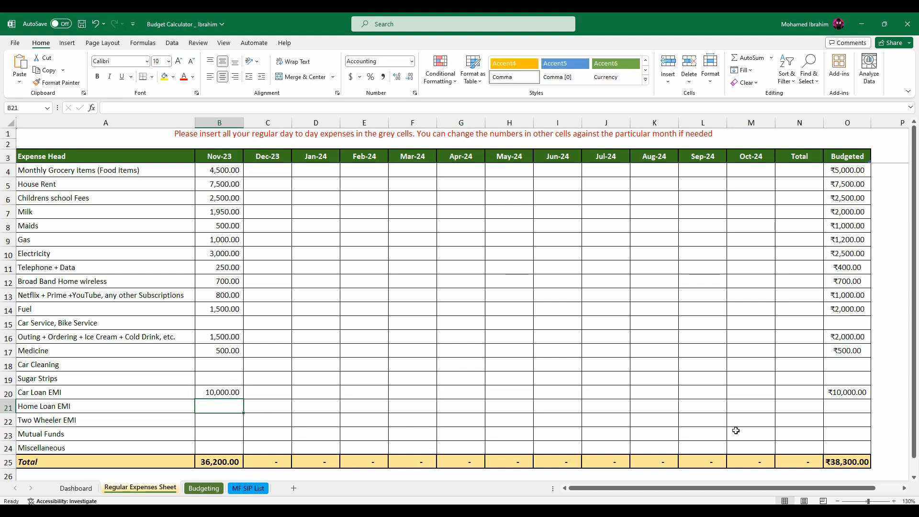
Enter 10000 for Home Loan EMI as both the budgeted amount and the Nov-23 expense.
click(845, 404)
text(1)
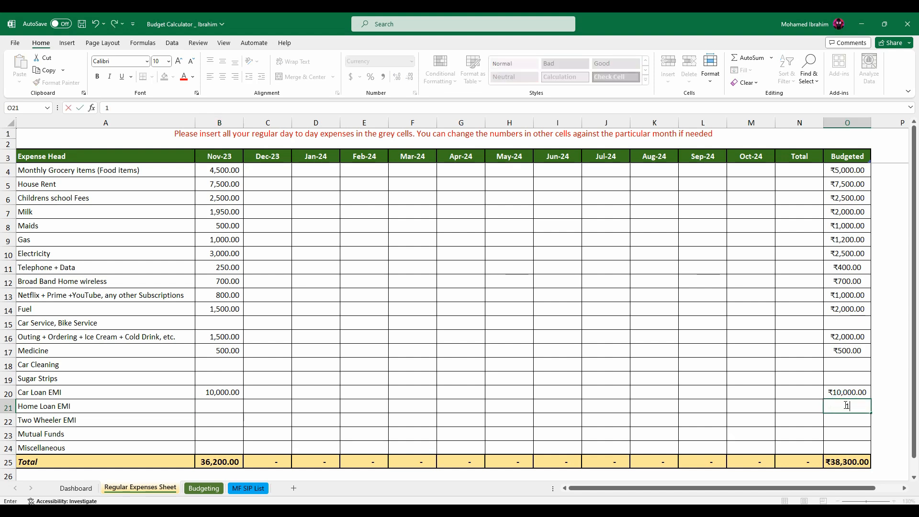
text(0000)
key(Return)
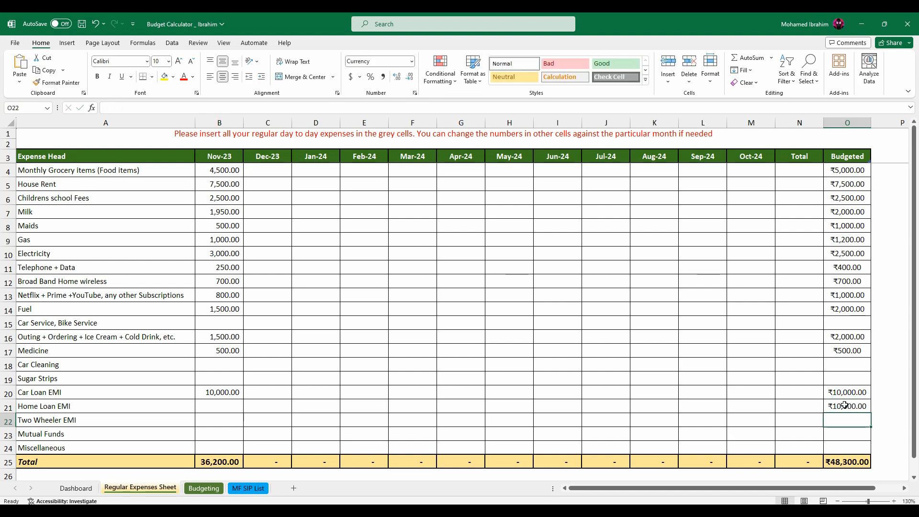
click(217, 406)
text(10,0)
text(0000)
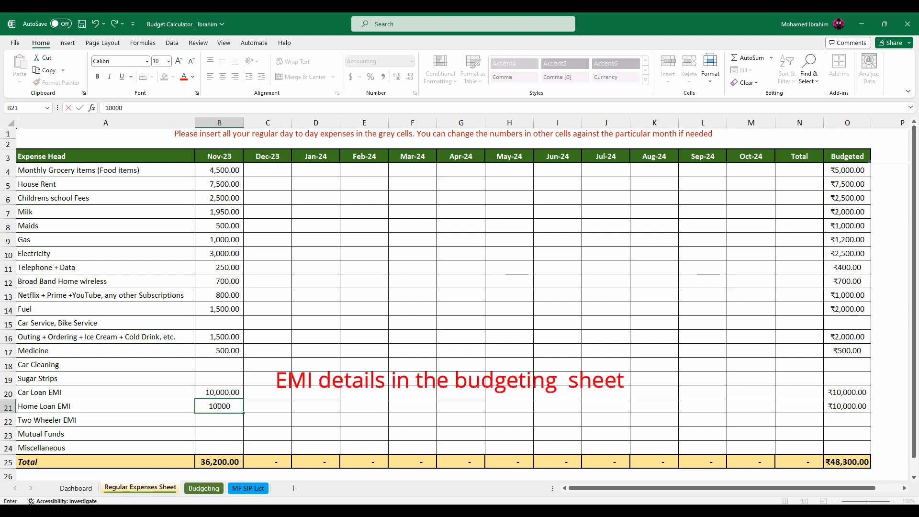
key(Return)
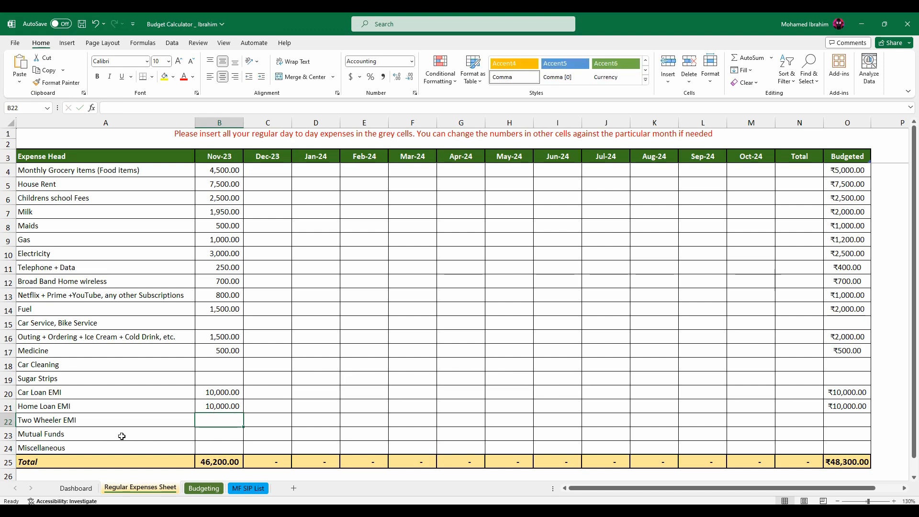
Fill in the Mutual Funds row with 5000 as both the budgeted amount and the Nov-23 expense.
click(217, 440)
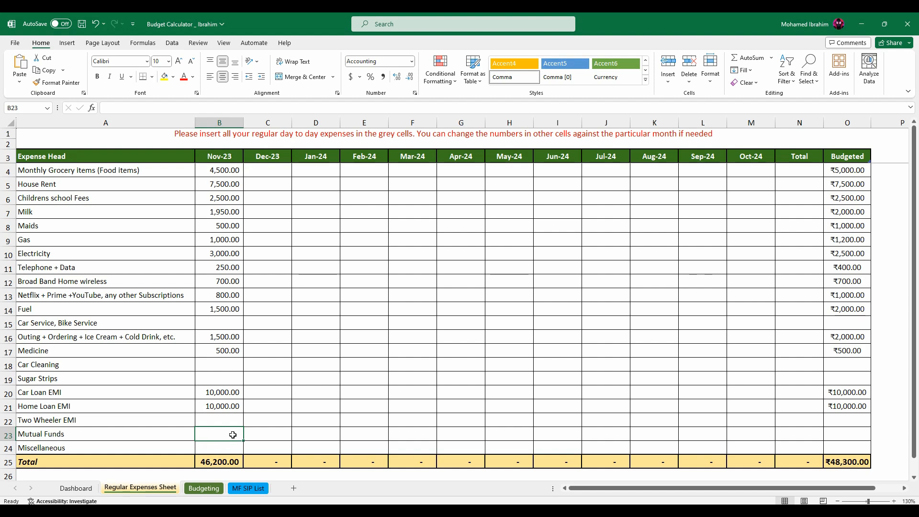
click(854, 433)
text(5000)
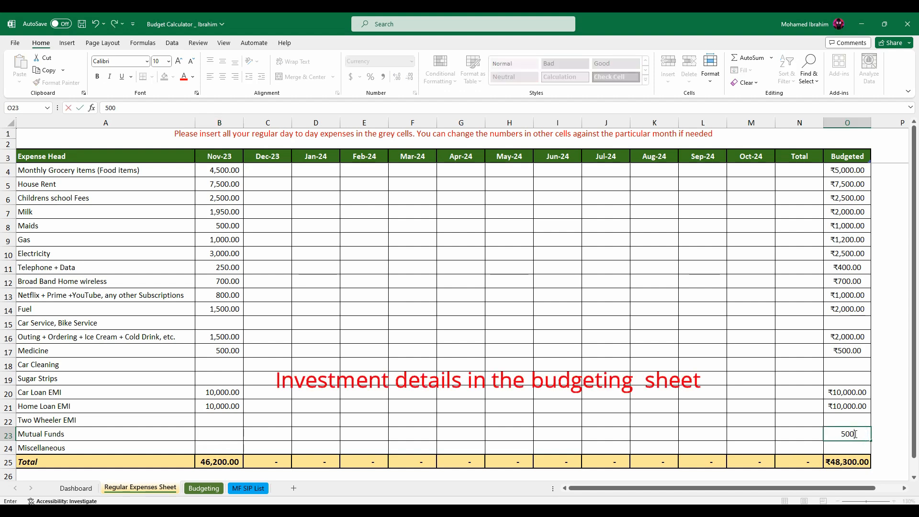
key(Left)
key(Left)
key(Left)
key(Left)
key(Left)
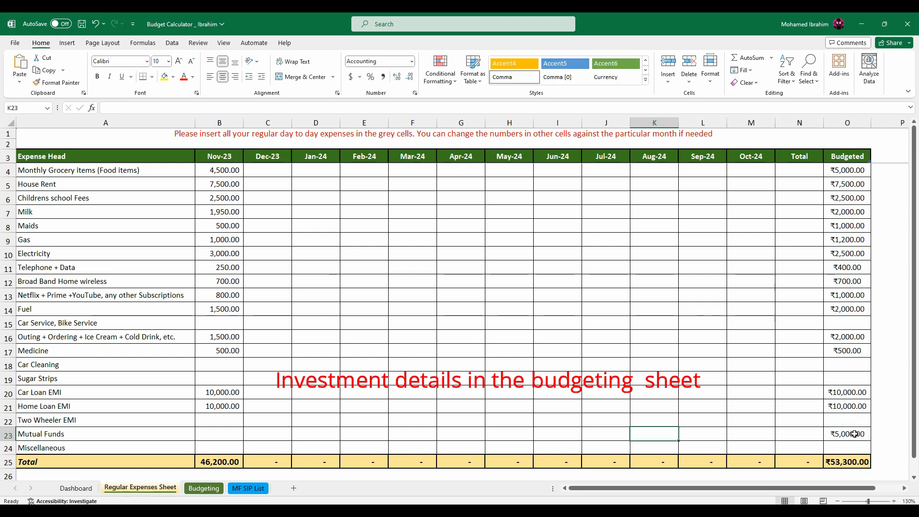
click(222, 434)
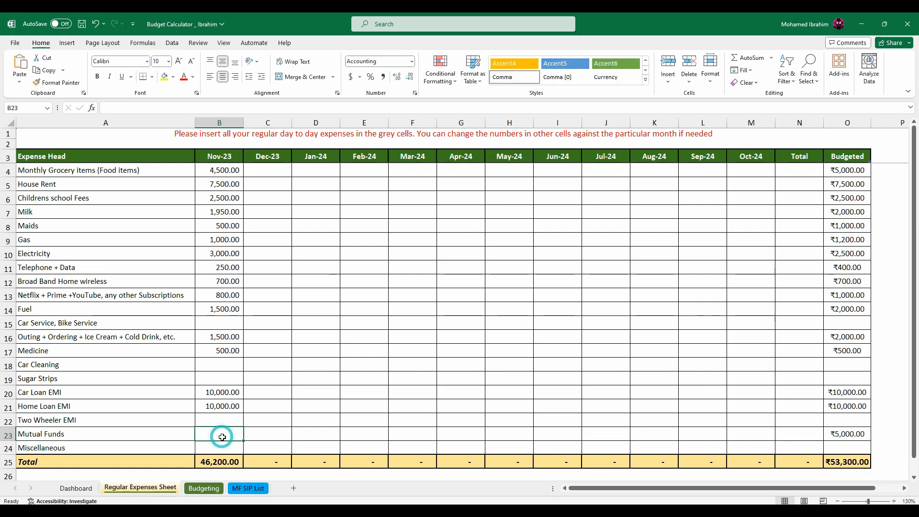
text(5000)
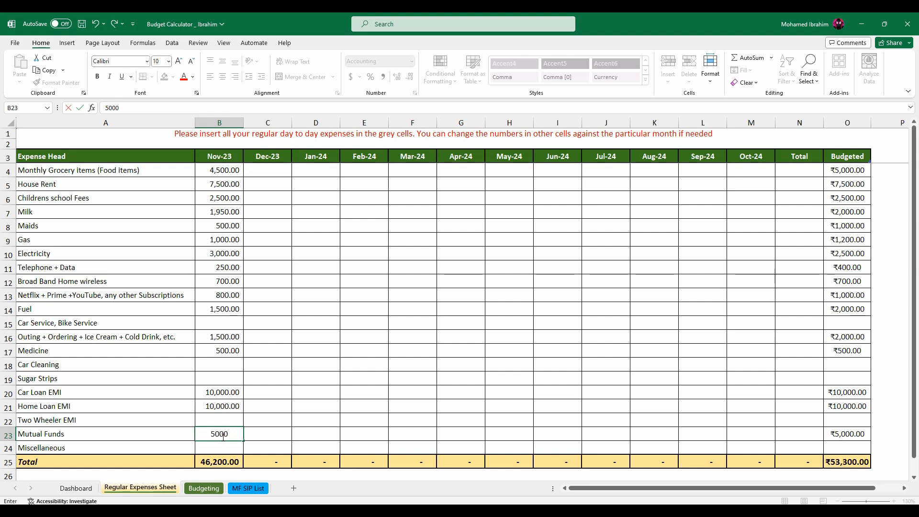
key(Return)
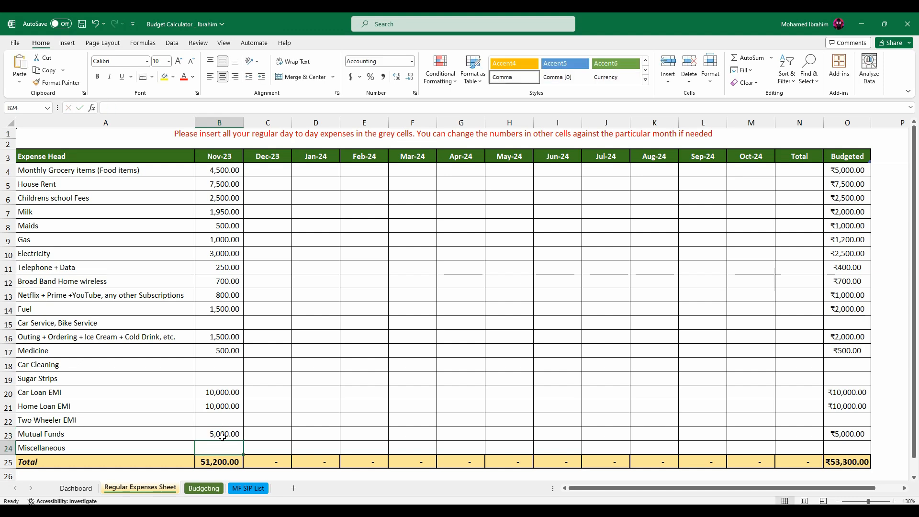
Compare the Regular Expenses Sheet with the Budgeting sheet and view the category choices for Monthly Grocery Items.
click(846, 448)
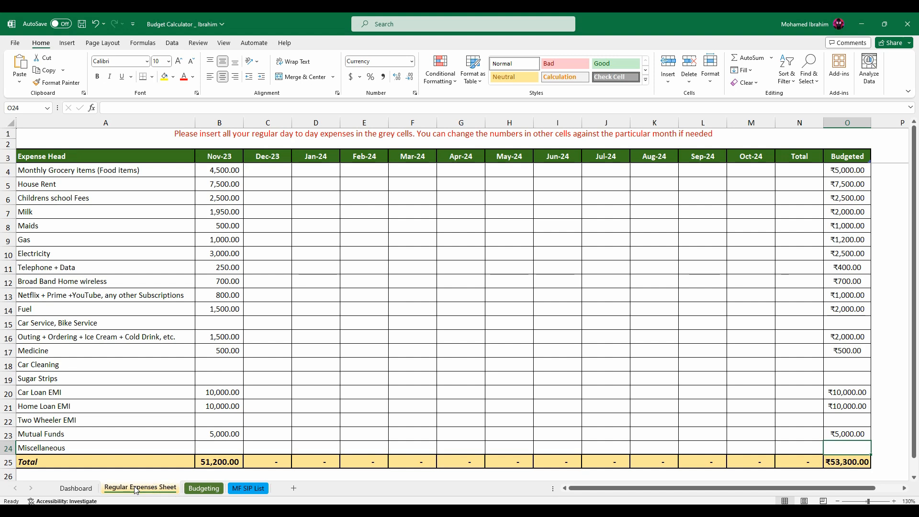
click(203, 488)
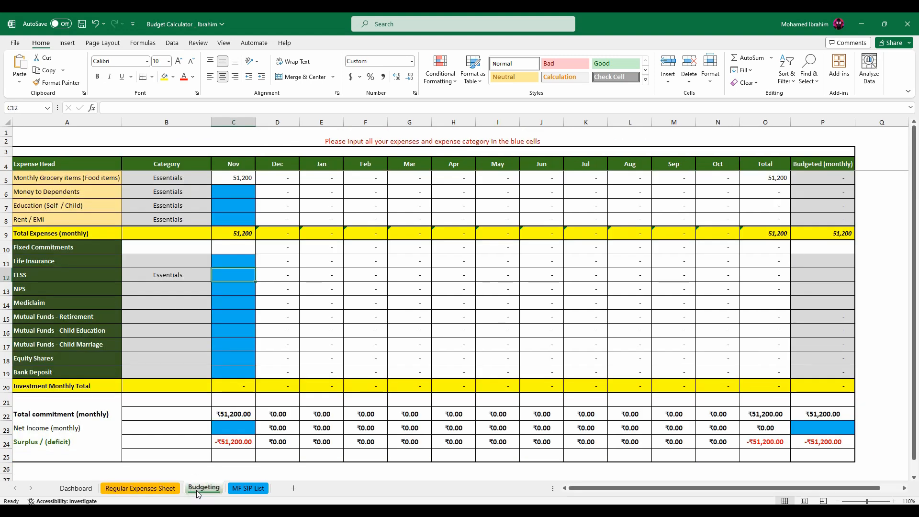
click(147, 488)
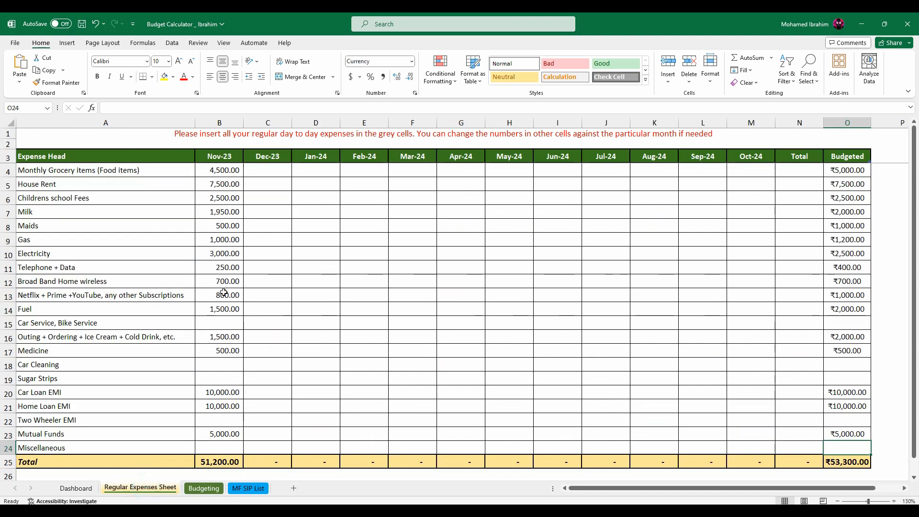
click(203, 488)
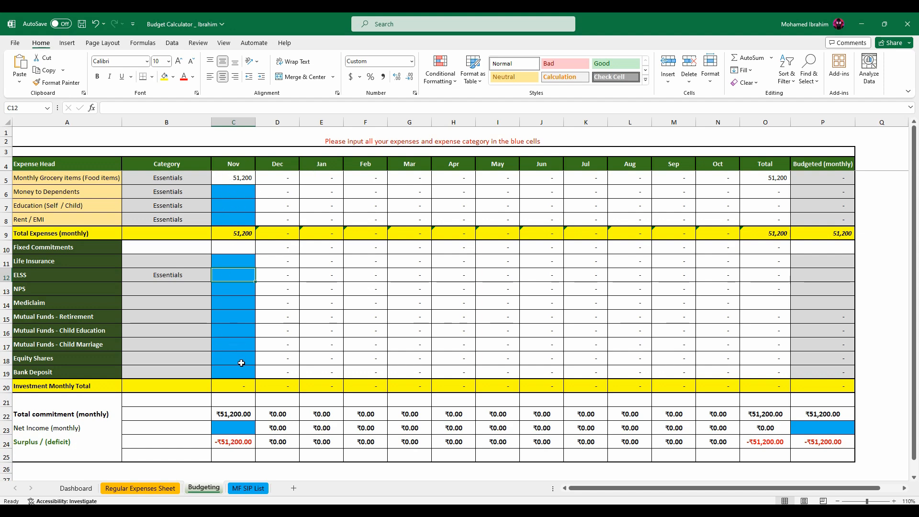
click(197, 180)
click(216, 180)
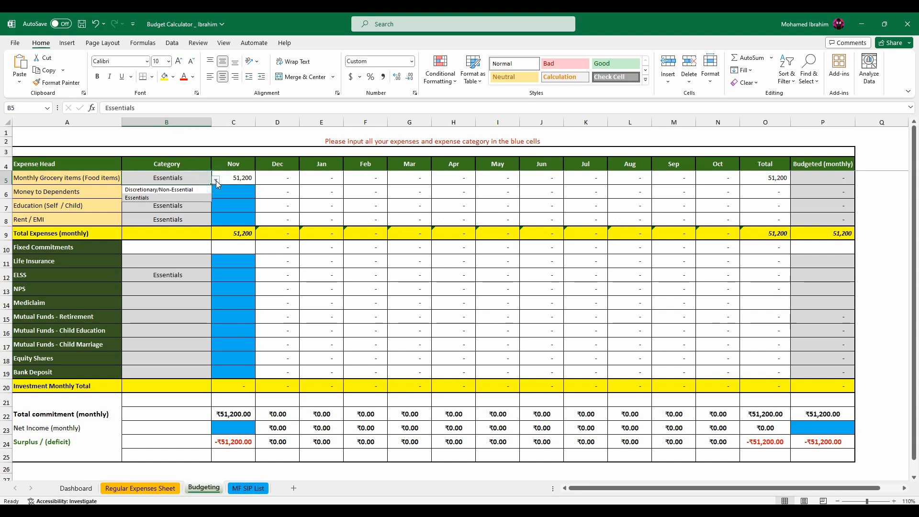
Set the November monthly net income to 70000 on the Budgeting sheet.
click(228, 426)
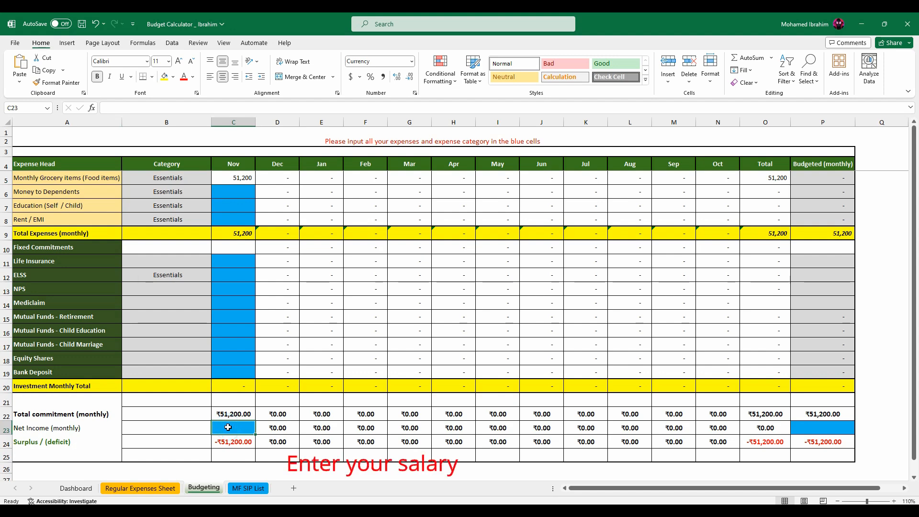
text(70000)
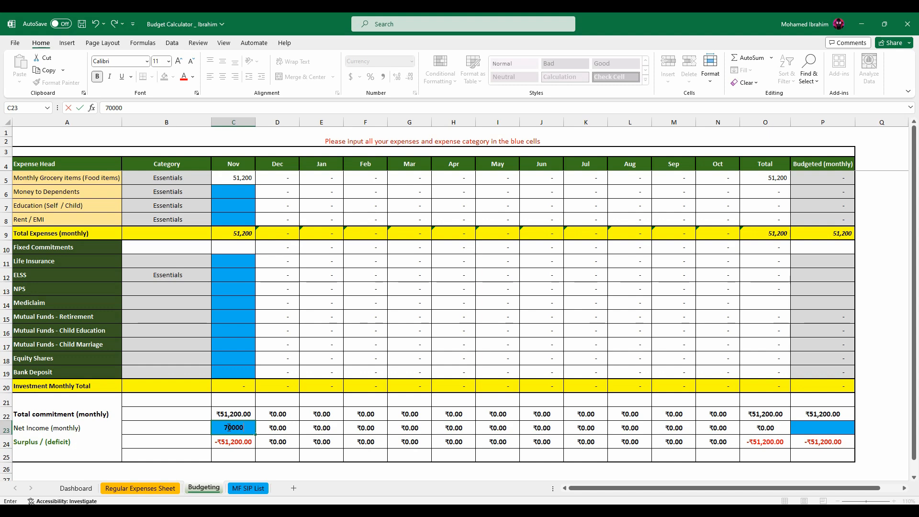
key(Return)
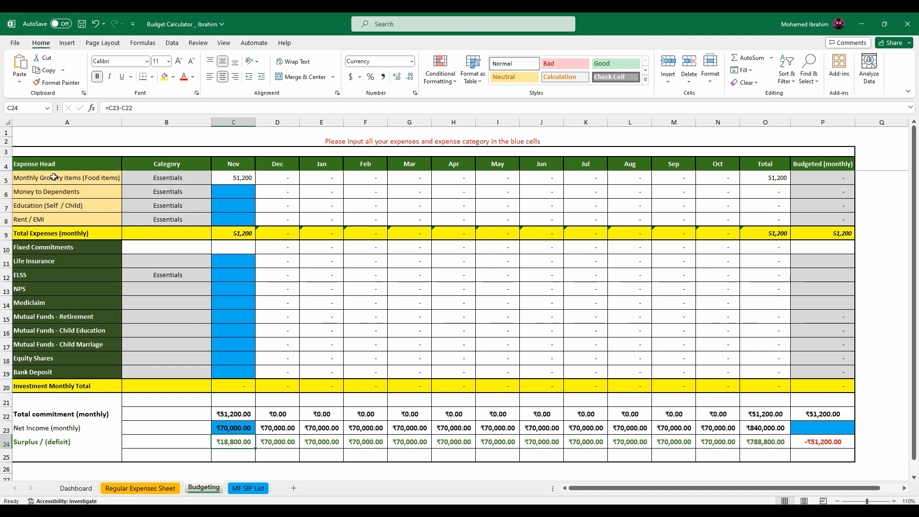
Enter 10000 as the November amount for Money to Dependents on the Budgeting sheet.
click(34, 194)
click(236, 190)
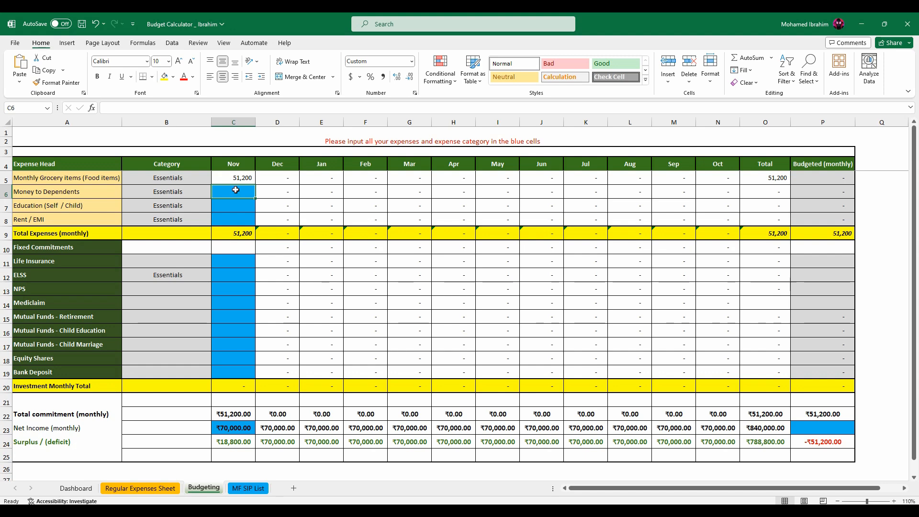
text(10000)
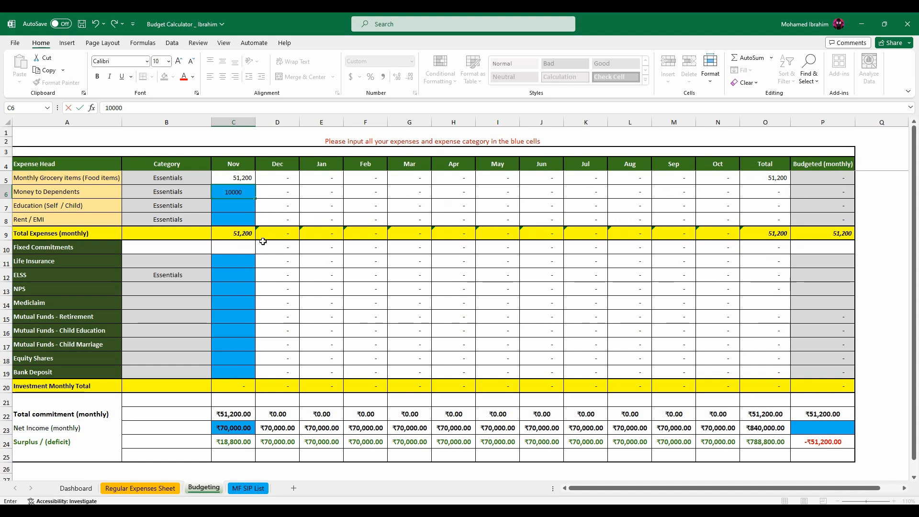
click(240, 203)
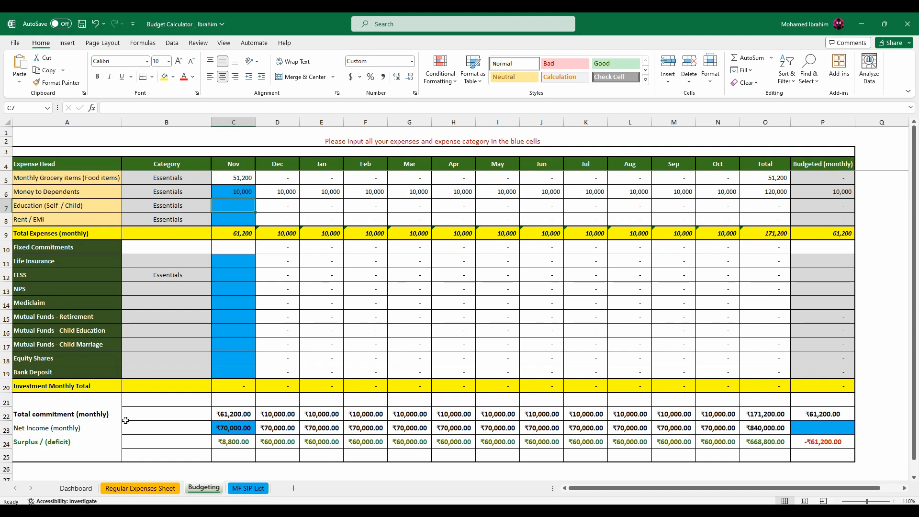
Clear the Nov-23 expense for Childrens school Fees on the Regular Expenses Sheet.
click(130, 489)
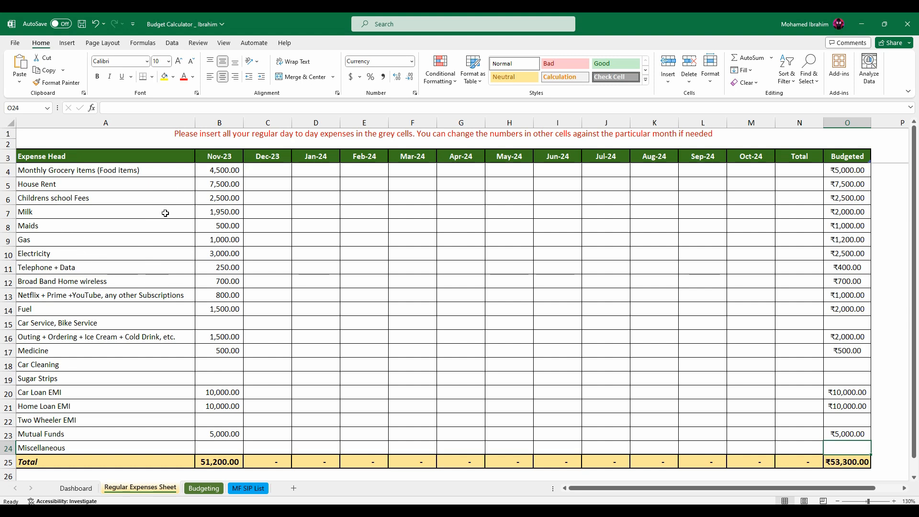
click(219, 198)
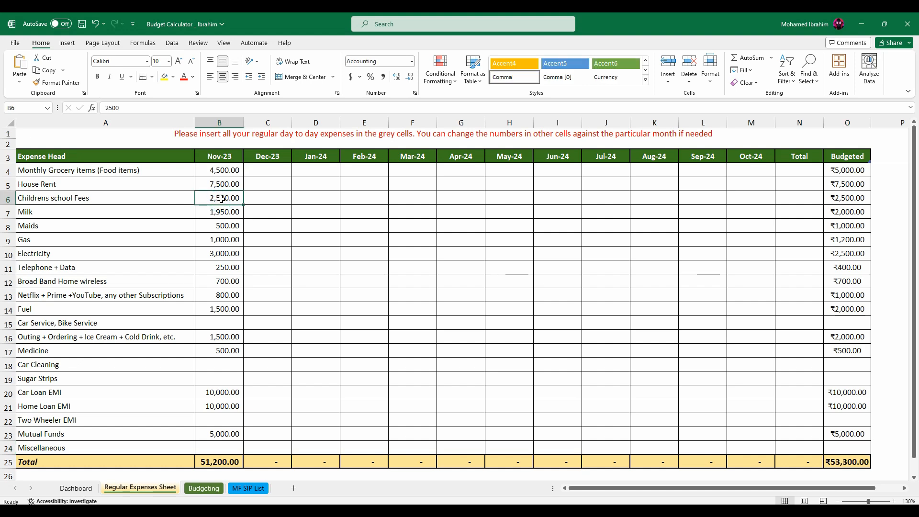
key(Delete)
On the Budgeting sheet, enter November amounts of 2500 for Education (Self / Child) and 7500 for Rent / EMI.
click(205, 489)
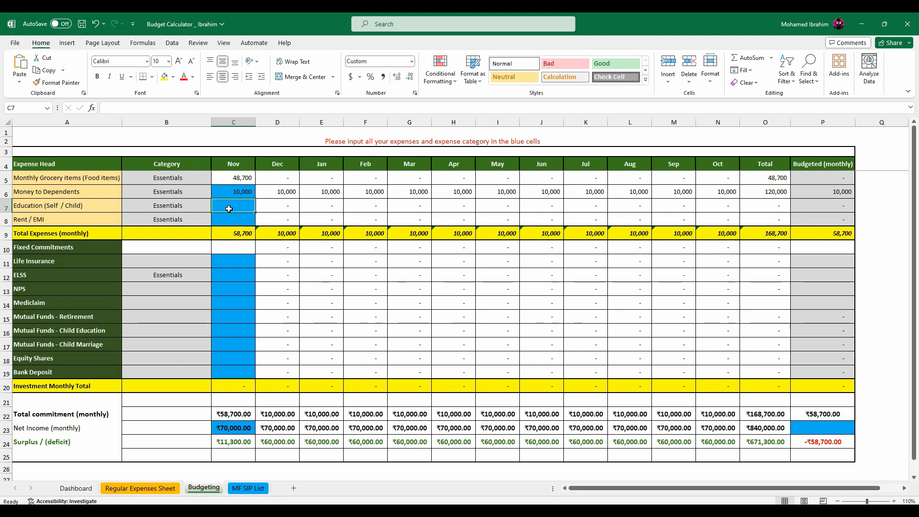
text(2500)
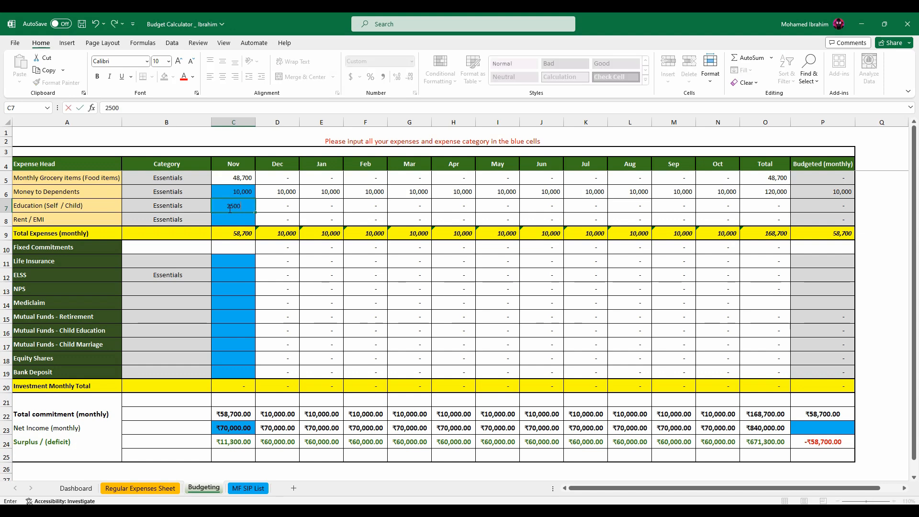
key(Return)
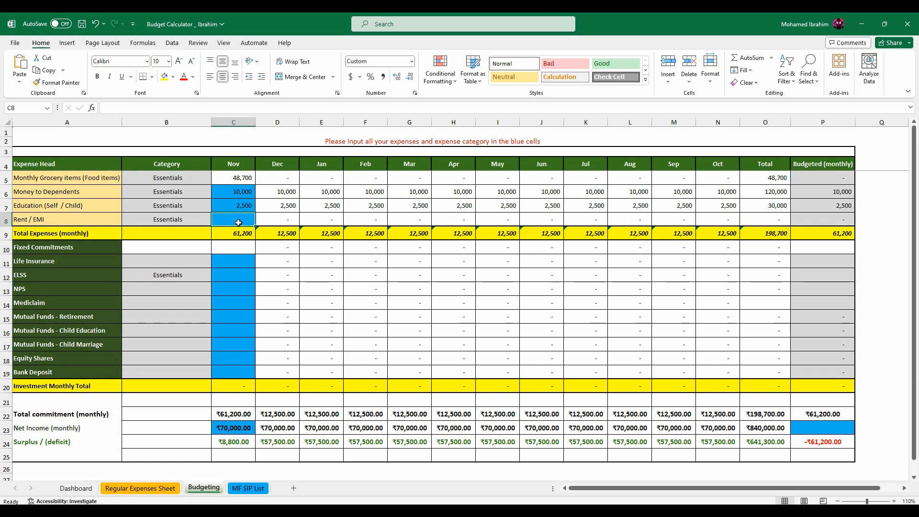
text(7500)
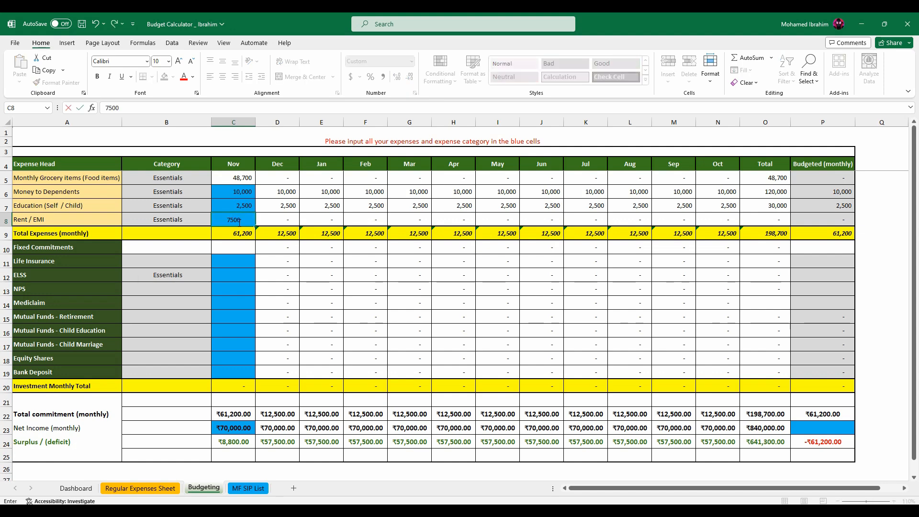
key(Return)
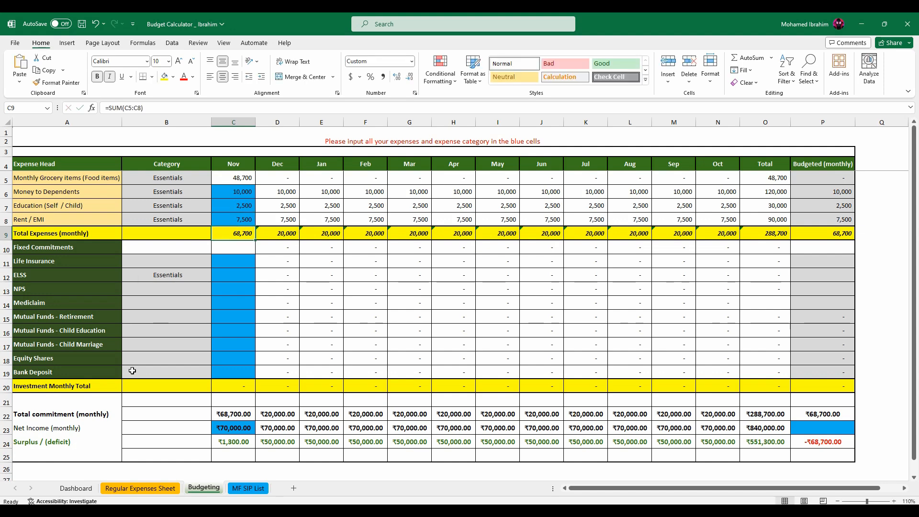
Clear the Nov-23 House Rent expense on the Regular Expenses Sheet.
click(125, 491)
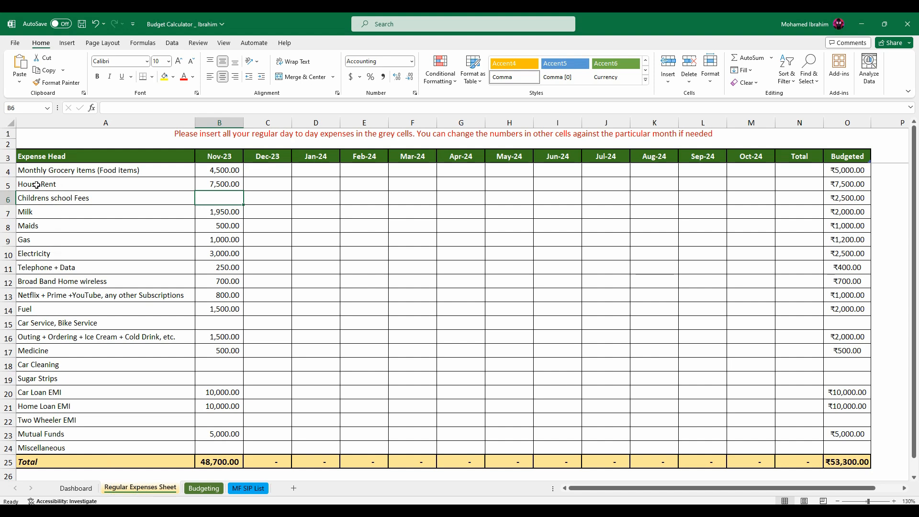
click(223, 185)
key(Delete)
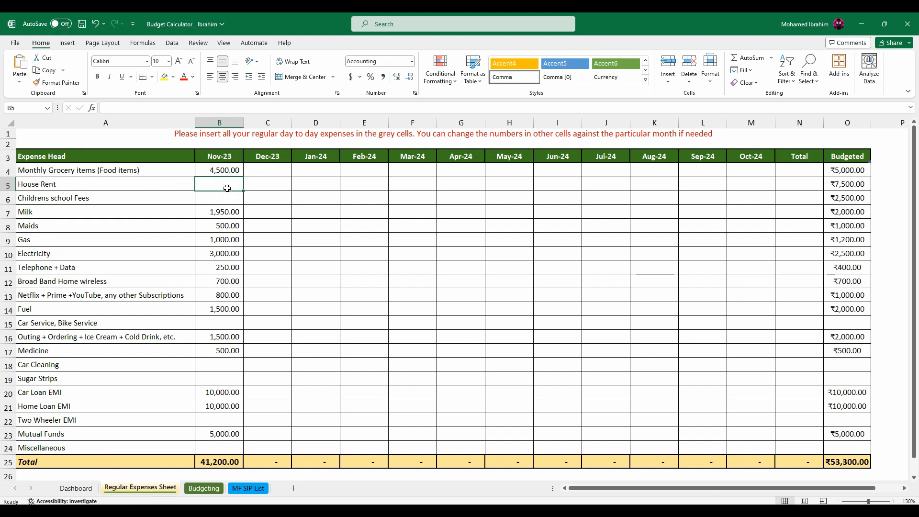
click(203, 488)
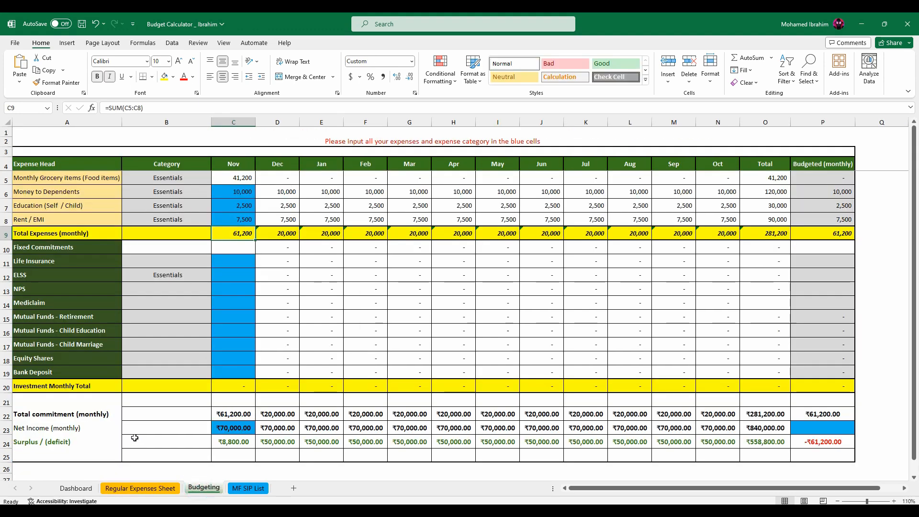
click(141, 488)
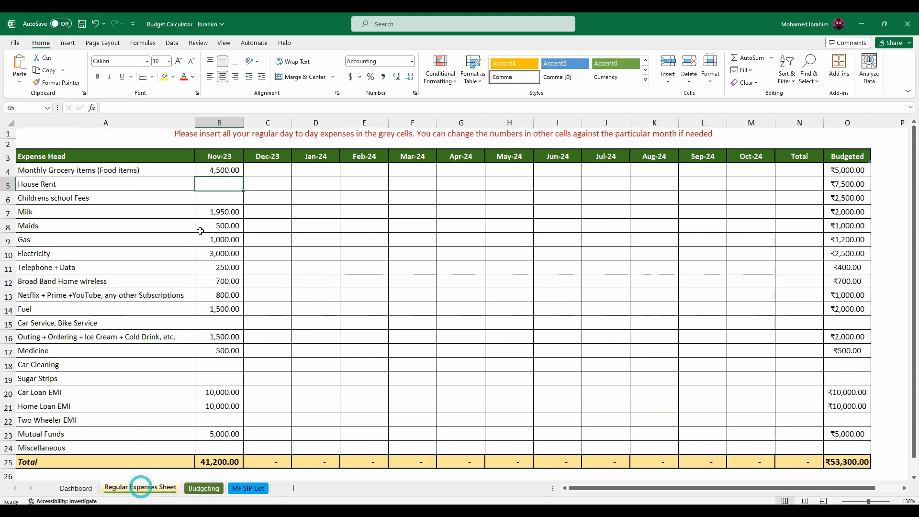
click(204, 488)
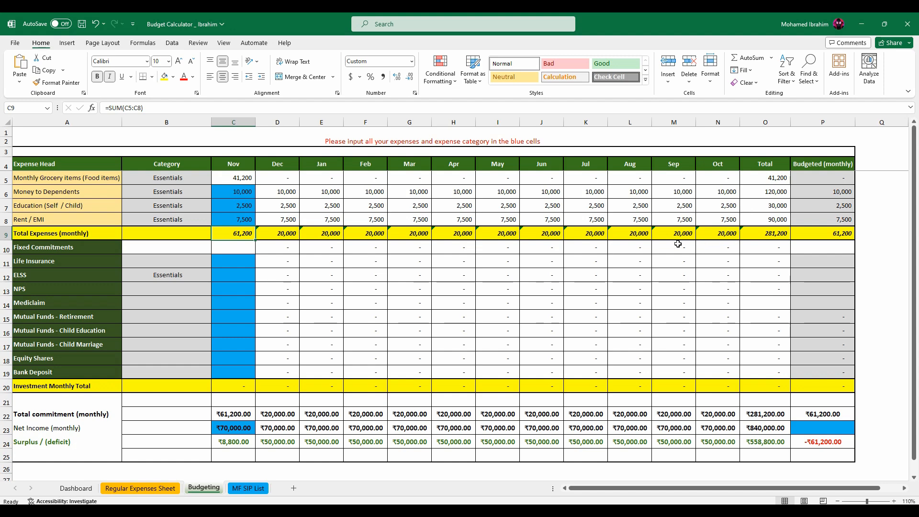
click(232, 247)
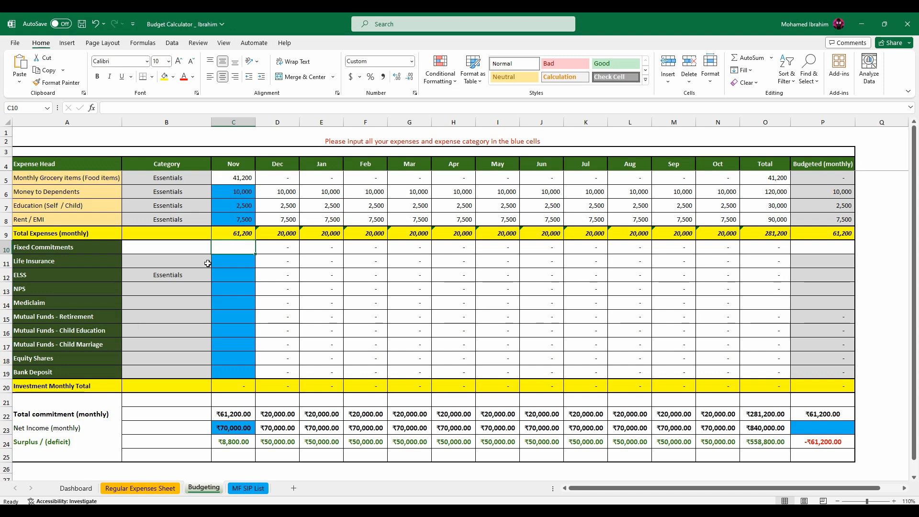
click(234, 263)
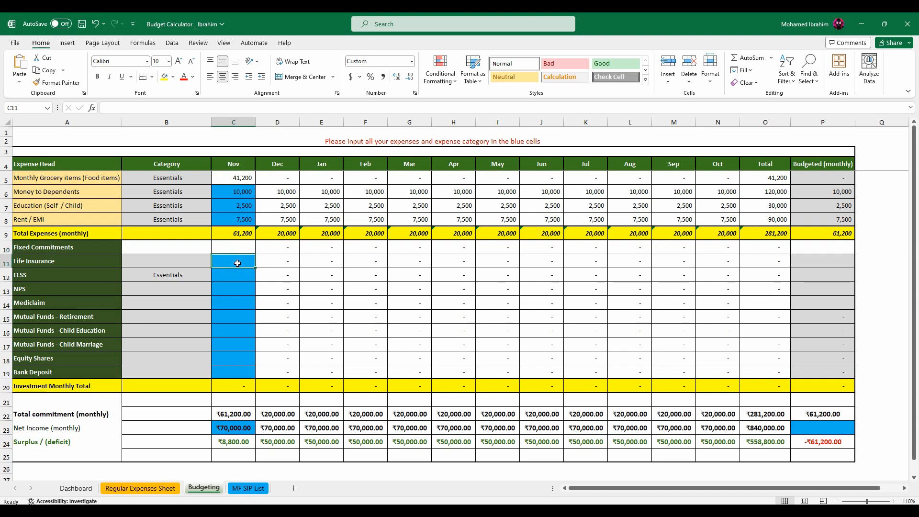
click(246, 289)
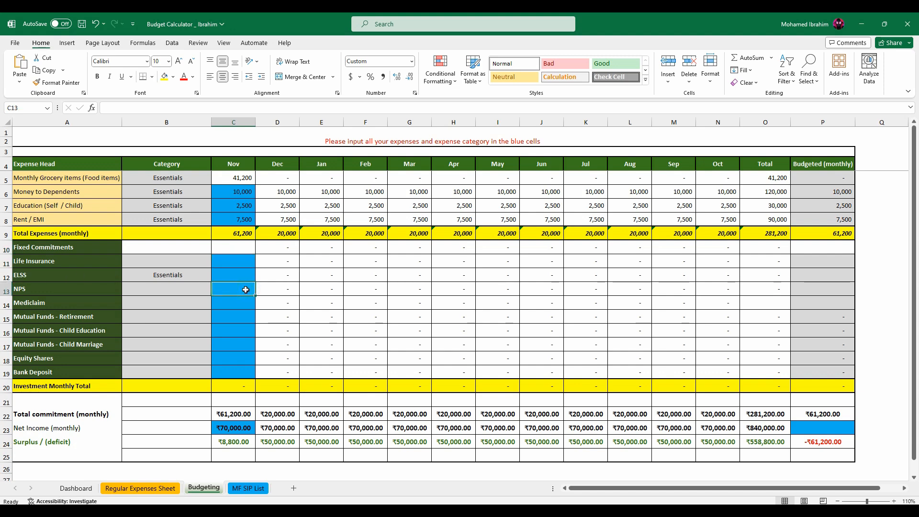
text(1000)
key(Return)
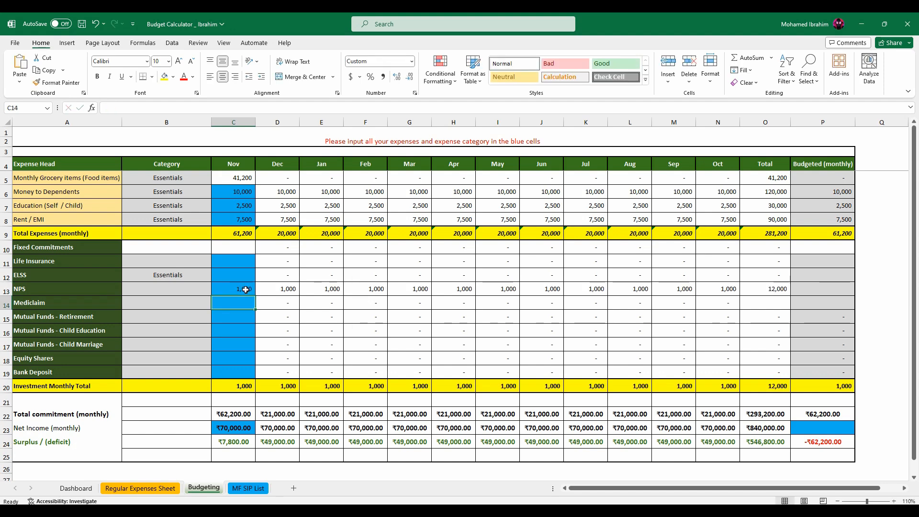
click(246, 289)
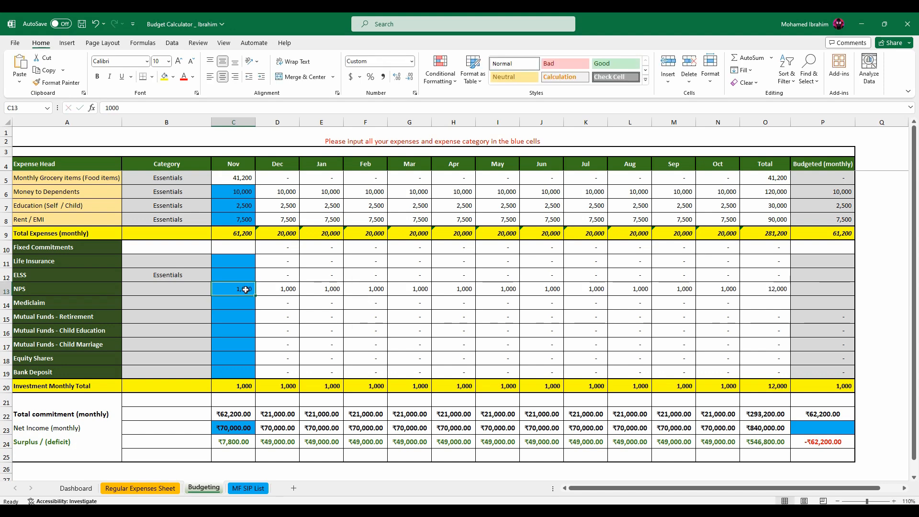
key(Delete)
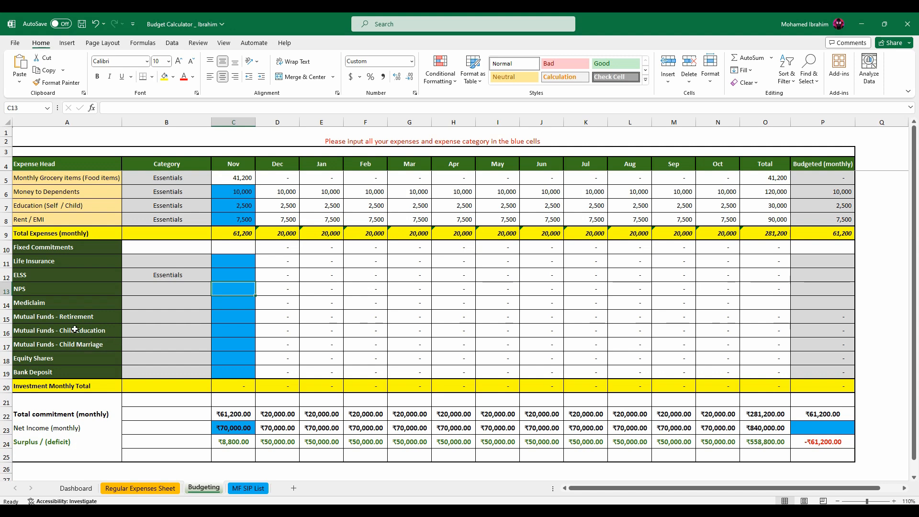
Highlight the Mutual Funds labels for Retirement, Child Education and Child Marriage on the Budgeting sheet with yellow fill and black text.
click(234, 332)
key(Up)
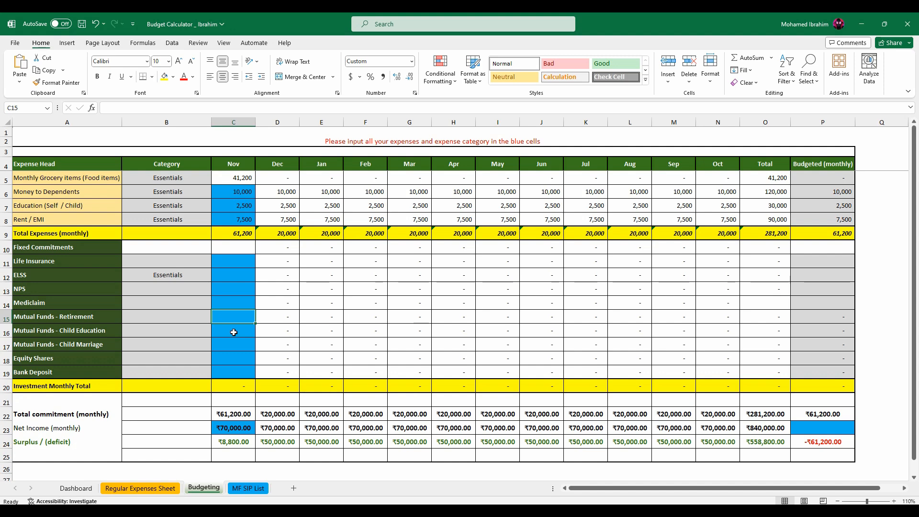
drag(63, 316, 98, 343)
click(164, 77)
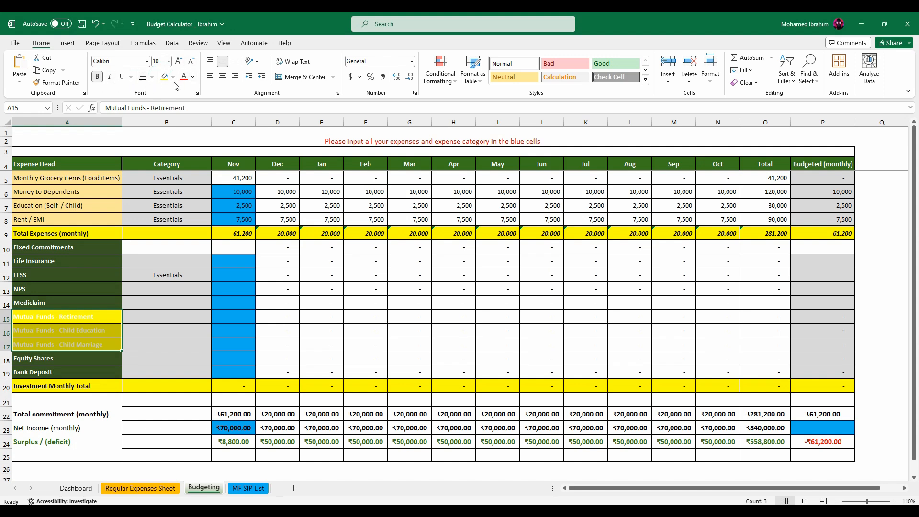
click(192, 77)
click(194, 118)
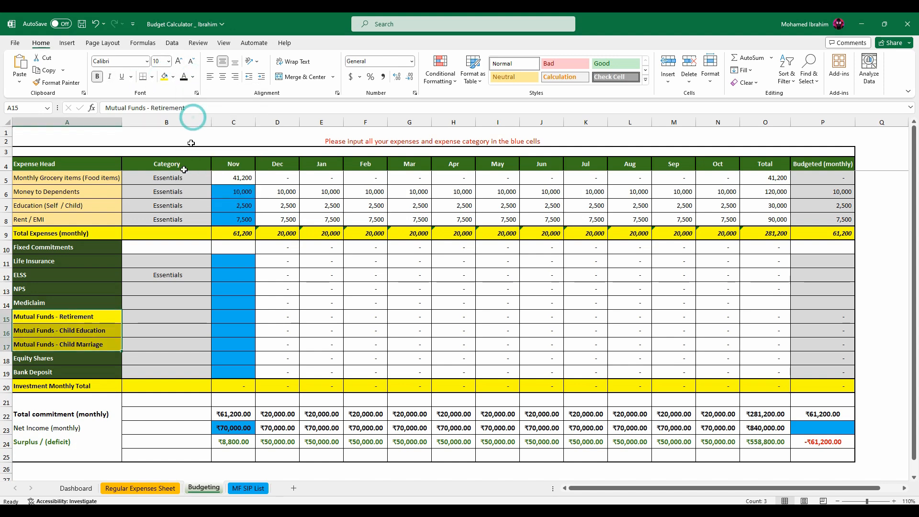
Clear the Nov-23 expense for Mutual Funds on the Regular Expenses Sheet.
click(76, 488)
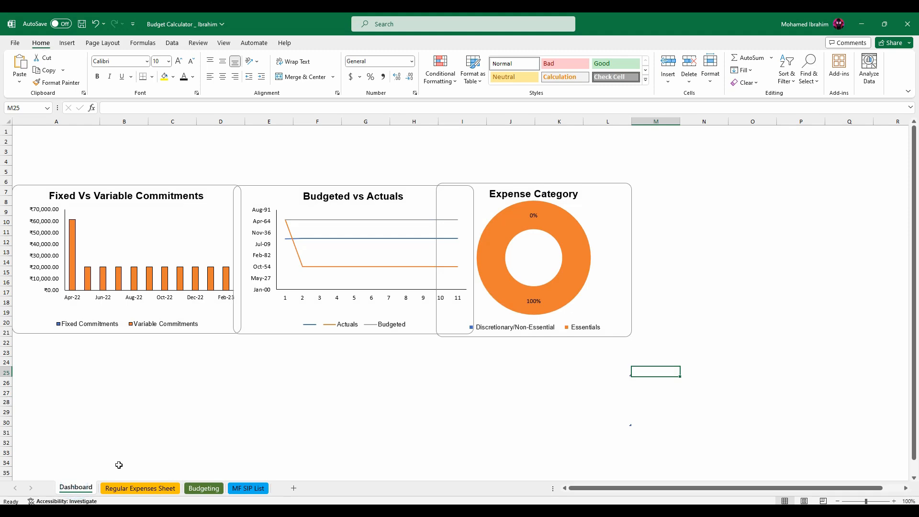
click(203, 488)
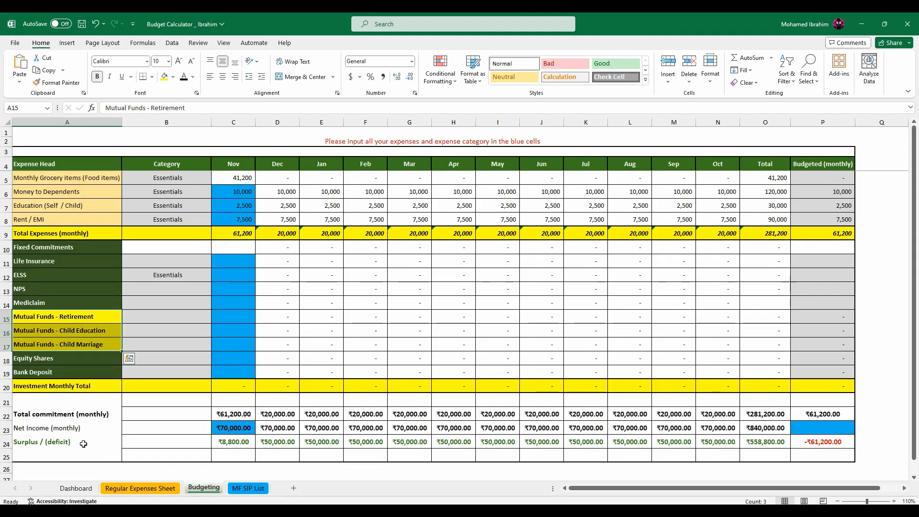
click(139, 488)
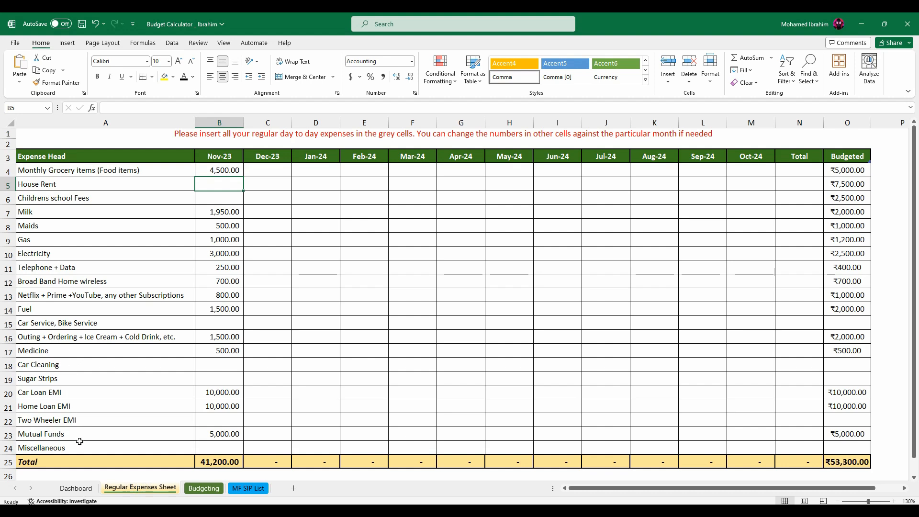
click(223, 437)
key(Delete)
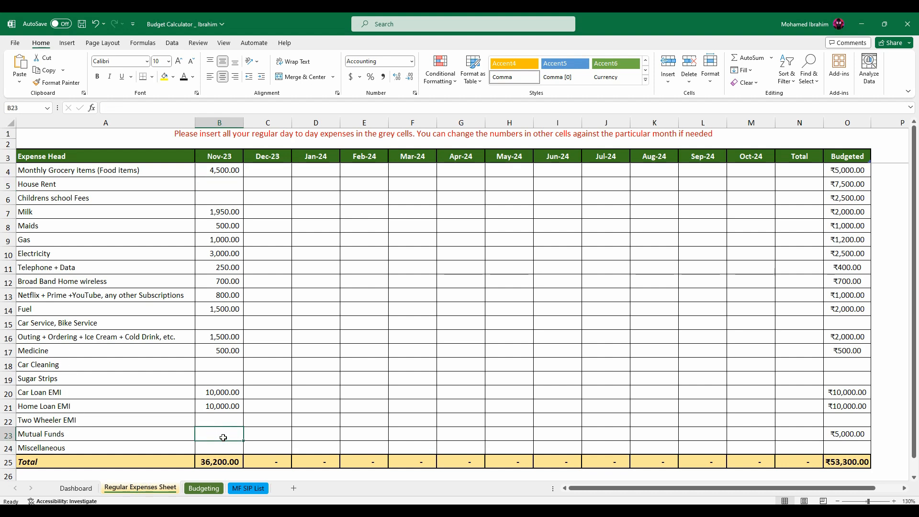
On the Budgeting sheet, enter November Mutual Funds amounts of 3000 for Retirement, 1000 for Child Education and 1000 for Child Marriage.
click(204, 489)
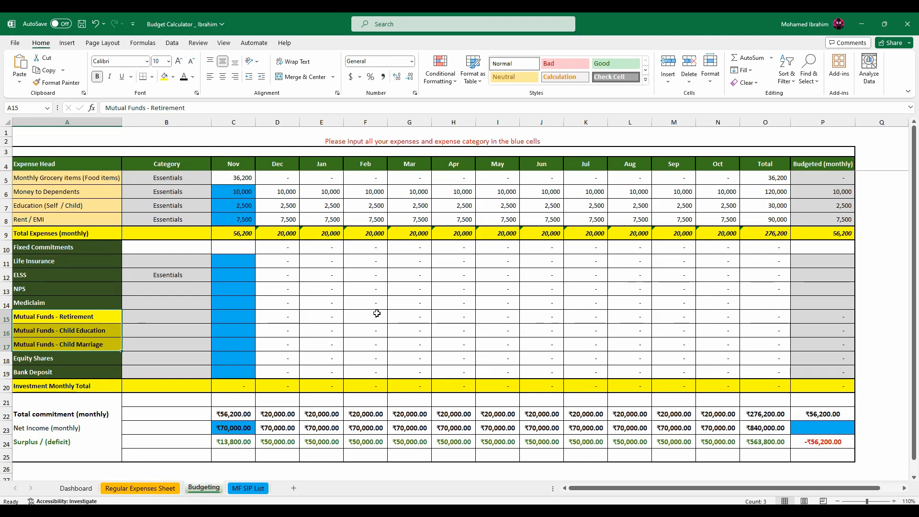
click(99, 314)
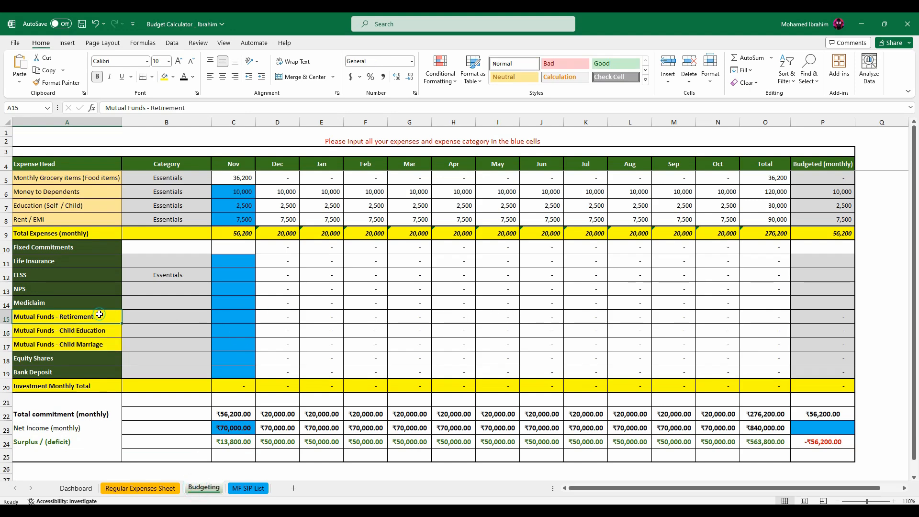
click(246, 314)
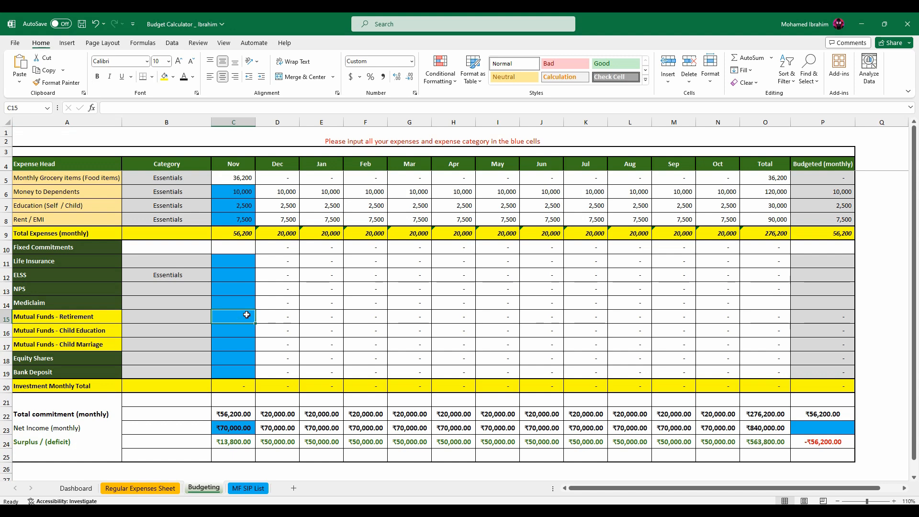
text(3000)
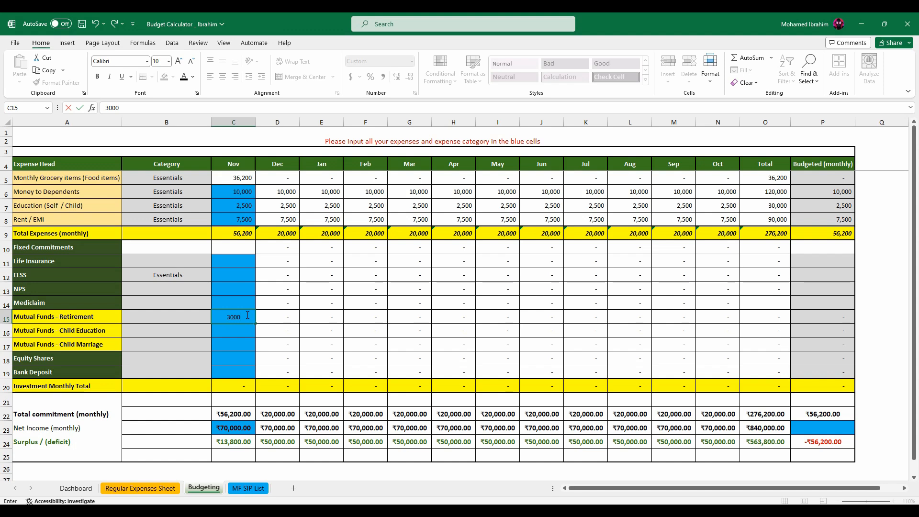
key(Return)
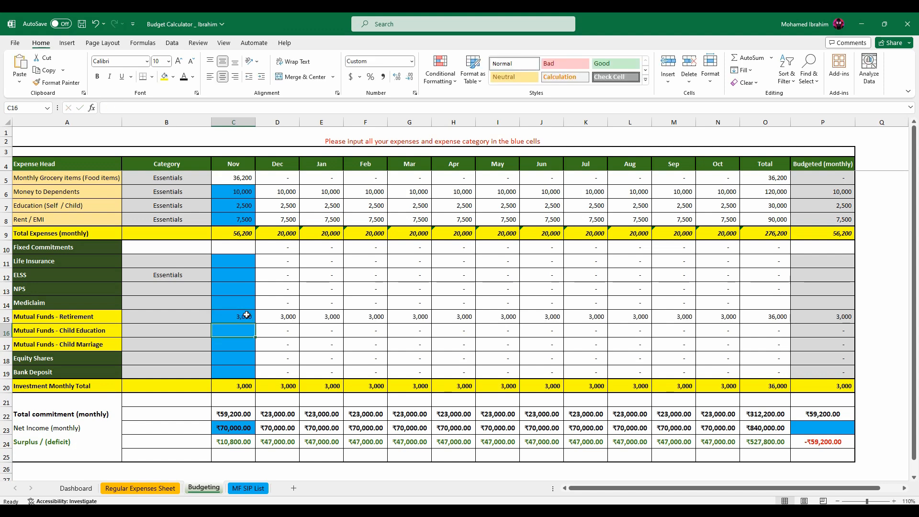
text(1000)
key(Return)
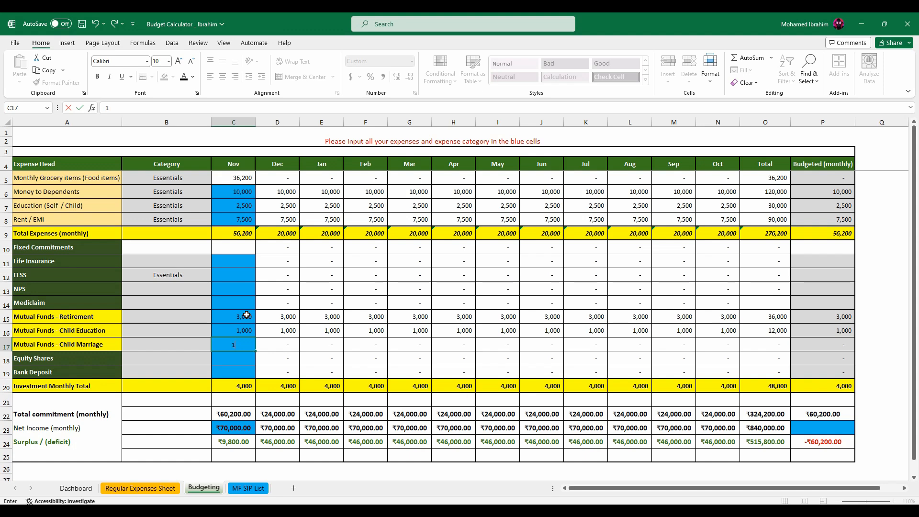
key(Return)
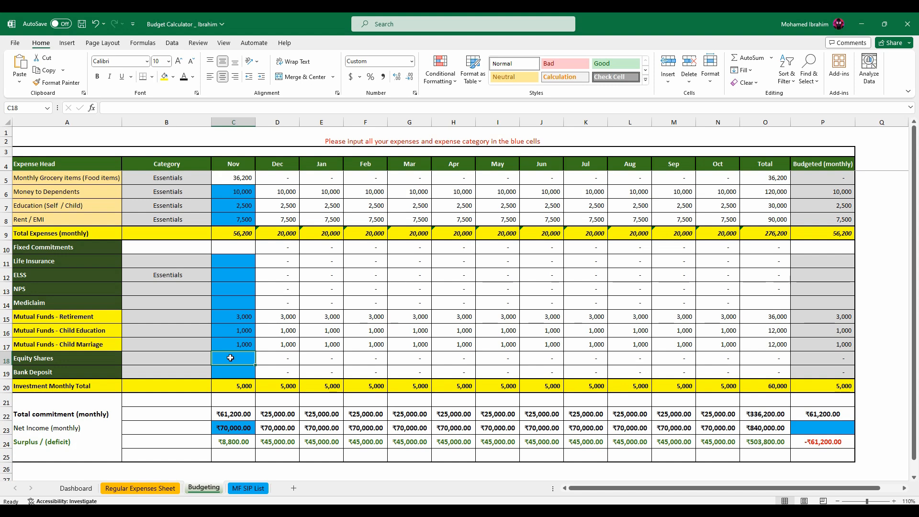
Enter 2000 as the November amount for both Equity Shares and Bank Deposit on the Budgeting sheet.
text(2000)
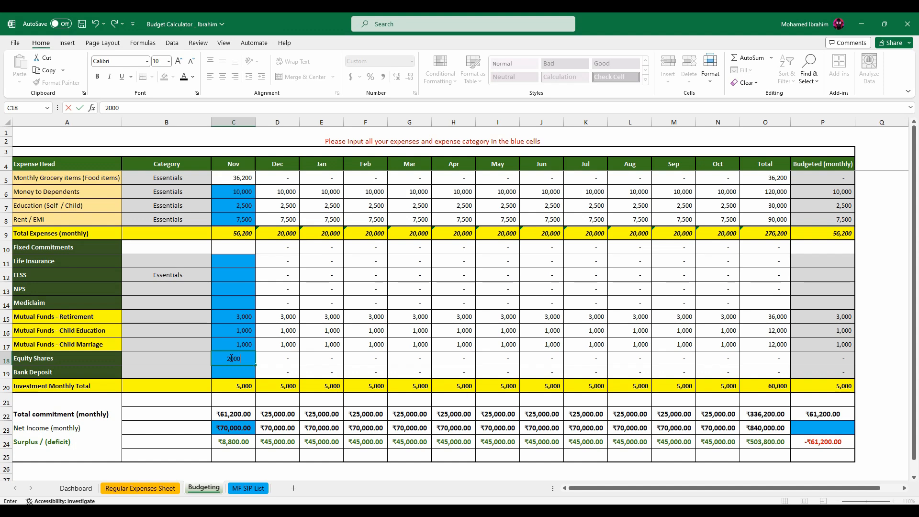
key(Return)
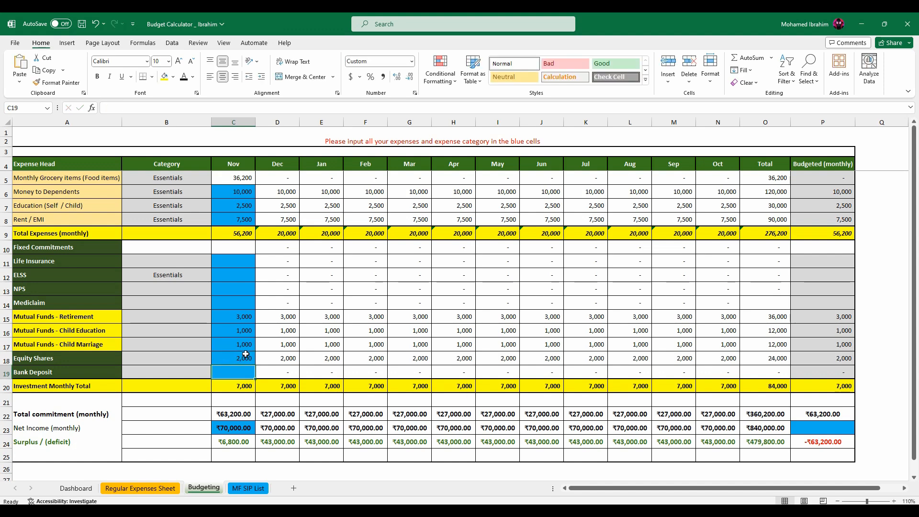
text(2000)
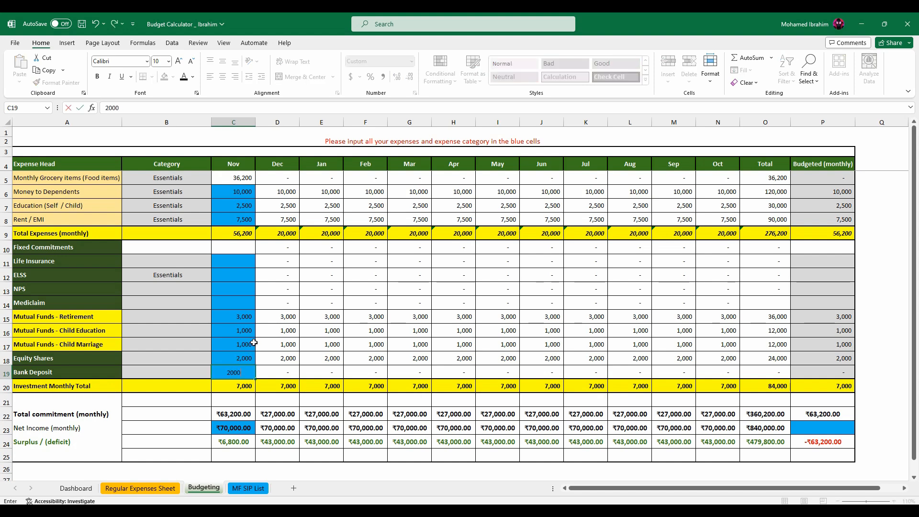
key(Return)
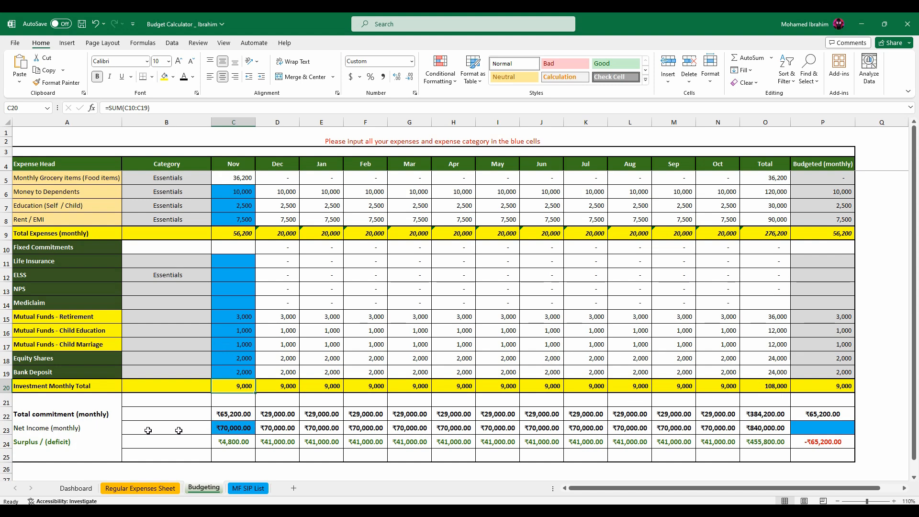
Examine the November net income, total commitment and surplus cells on the Budgeting sheet.
click(228, 428)
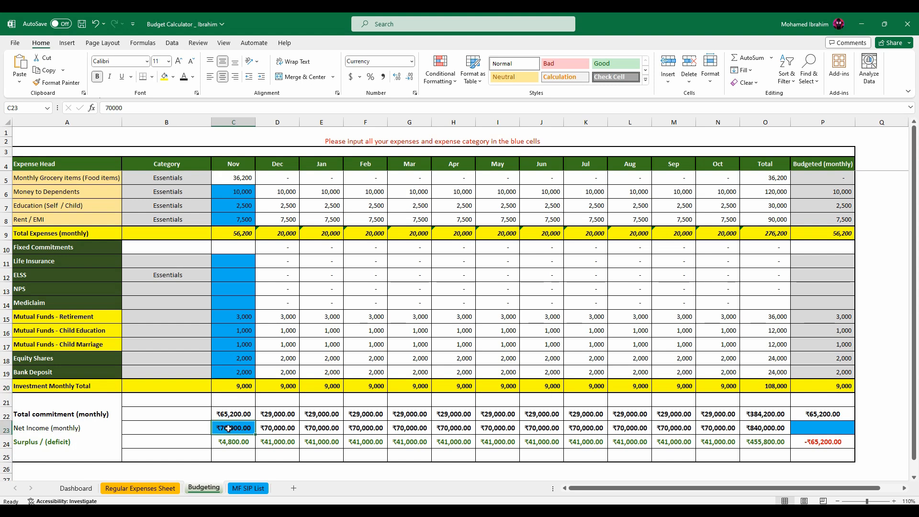
click(226, 414)
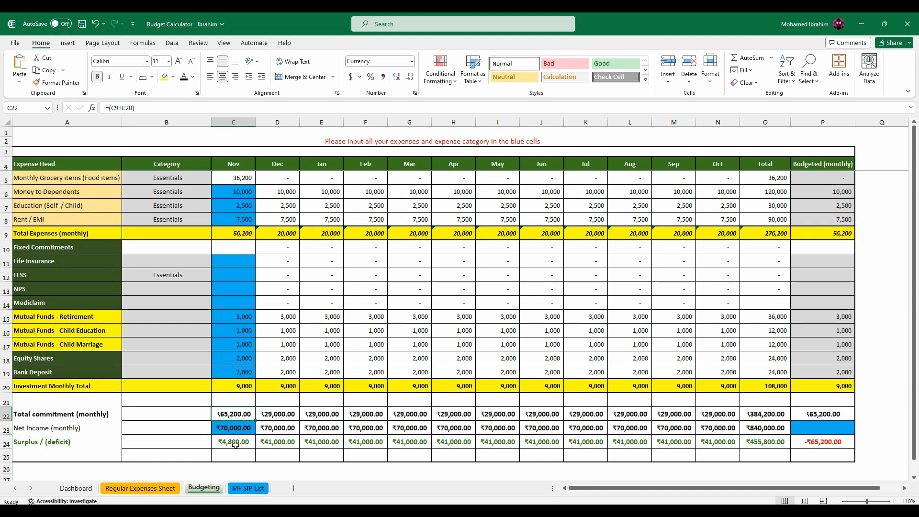
key(ctrl+z)
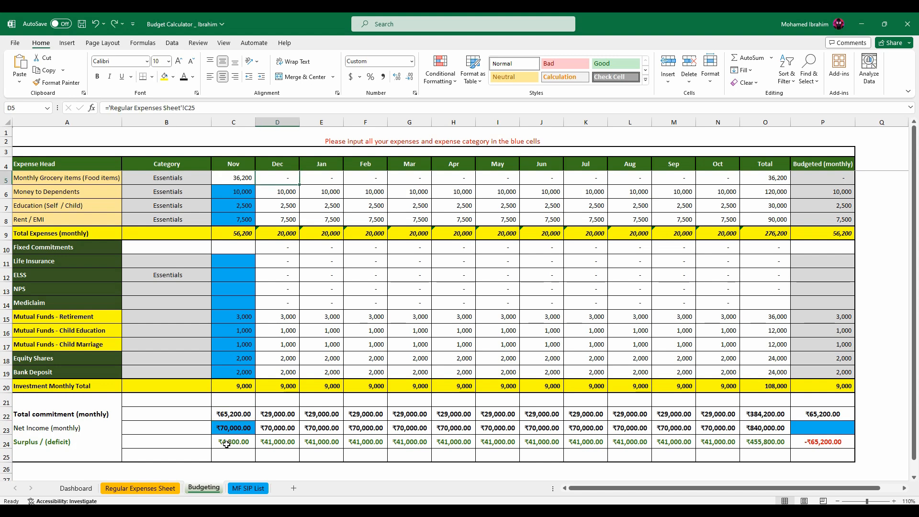
click(238, 444)
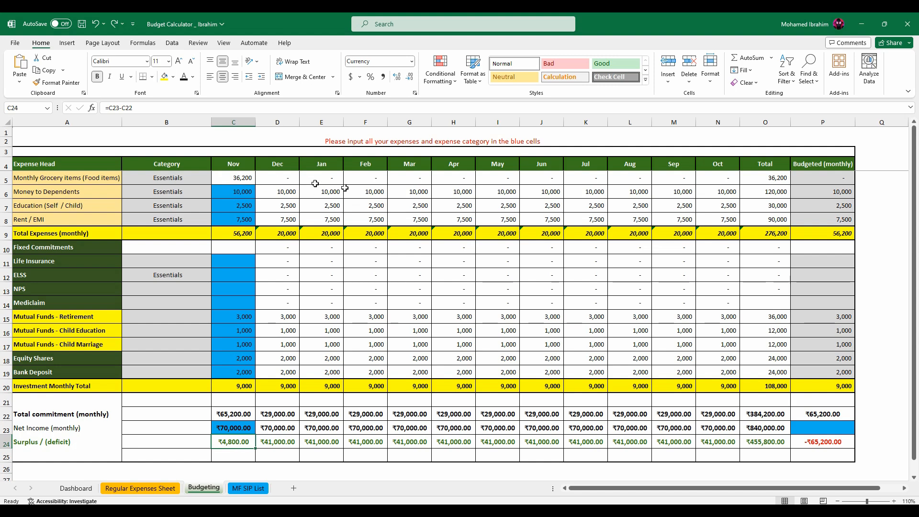
Enter 5000 as the Dec-23 amount for Monthly Grocery Items on the Regular Expenses Sheet and return to the Budgeting sheet.
click(151, 486)
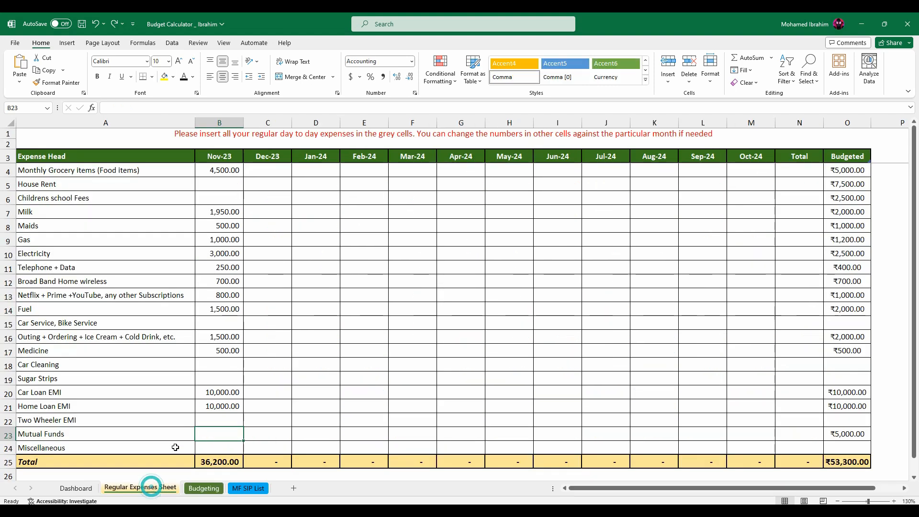
click(270, 170)
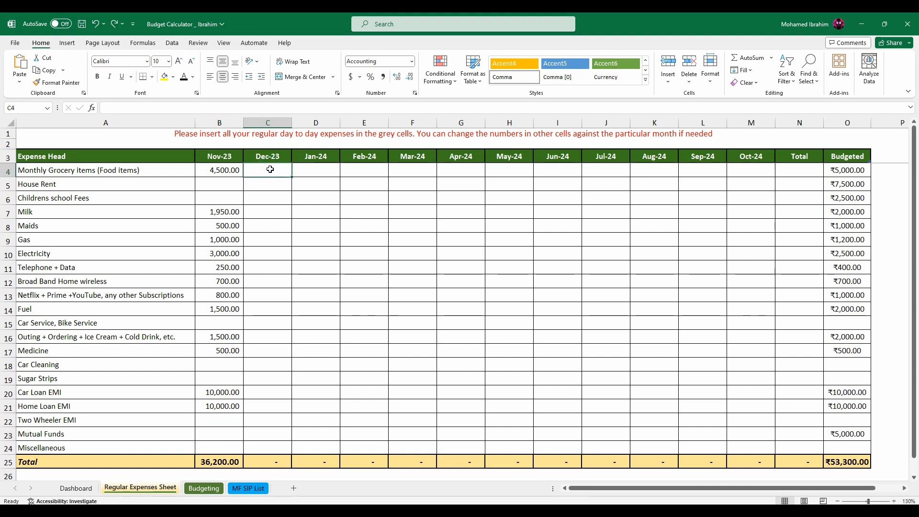
text(5000)
key(Return)
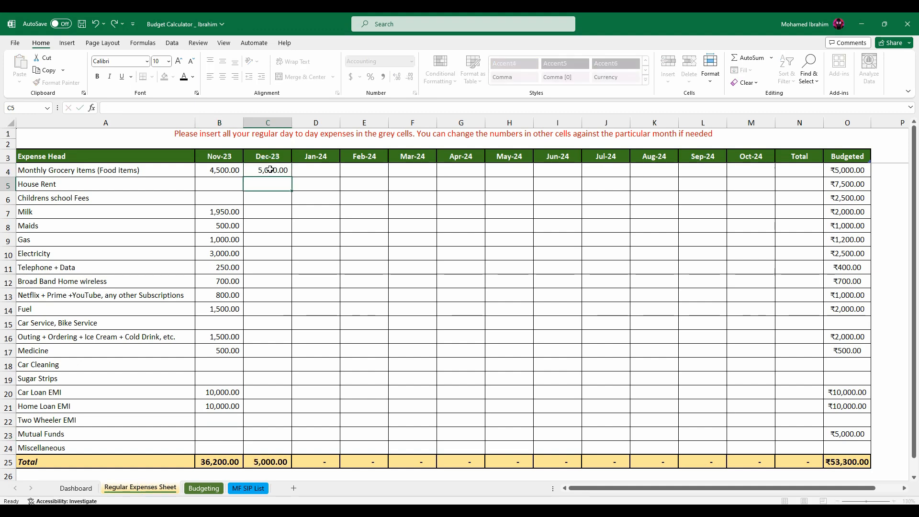
click(204, 488)
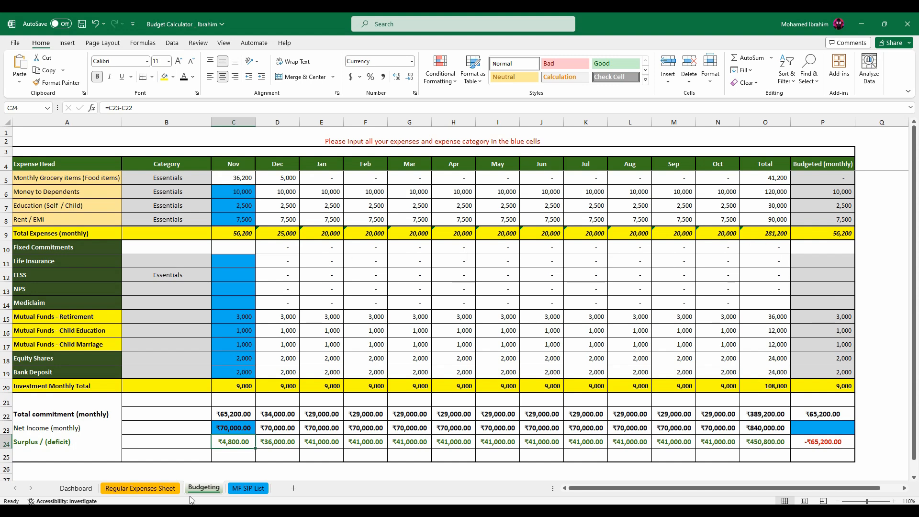
Review the Regular Expenses Sheet, the Budgeting sheet and the Dashboard charts for commitments, budgeted versus actuals and expense category.
click(143, 487)
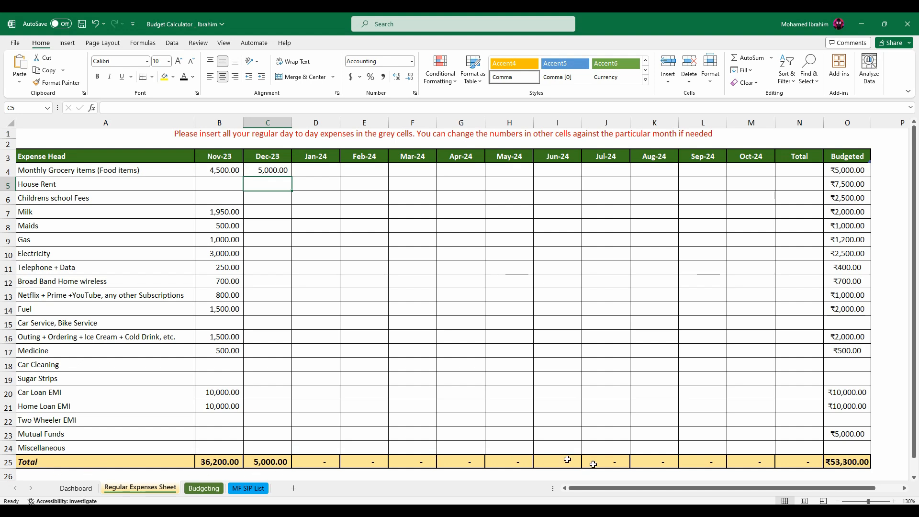
click(216, 492)
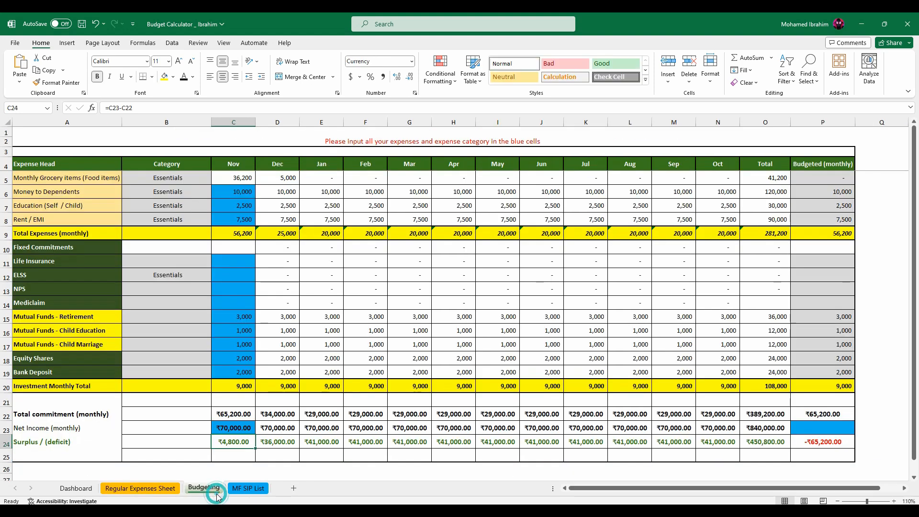
click(76, 488)
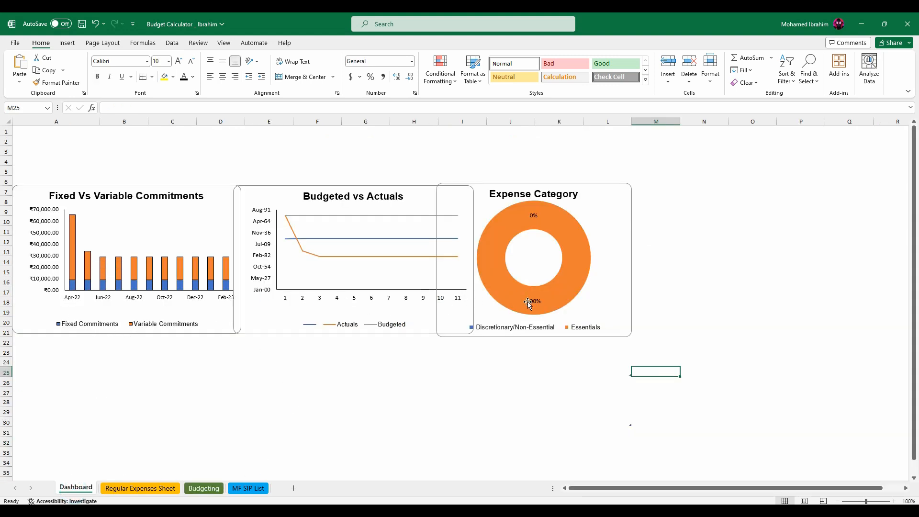
click(198, 489)
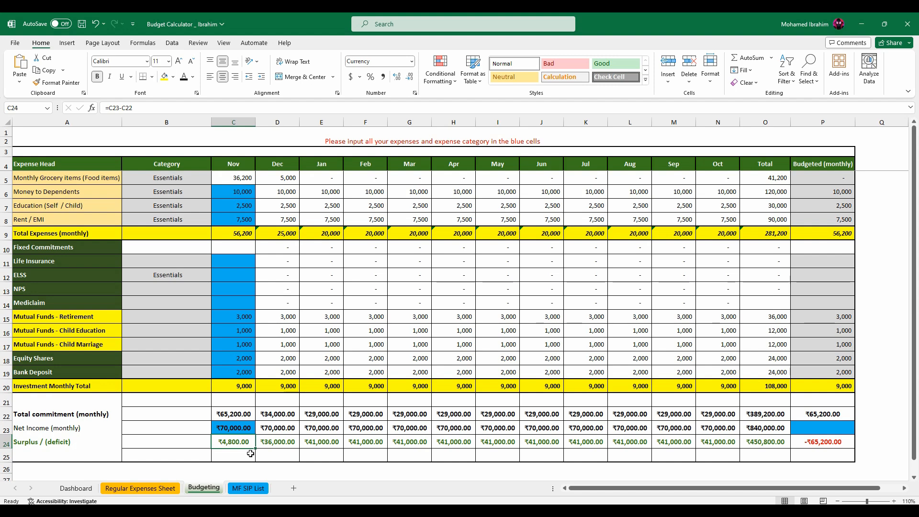
On the MF SIP List sheet, enter "UTI Nifty 50 index fund" as the first mutual fund name with "Husband" as its portfolio.
click(248, 486)
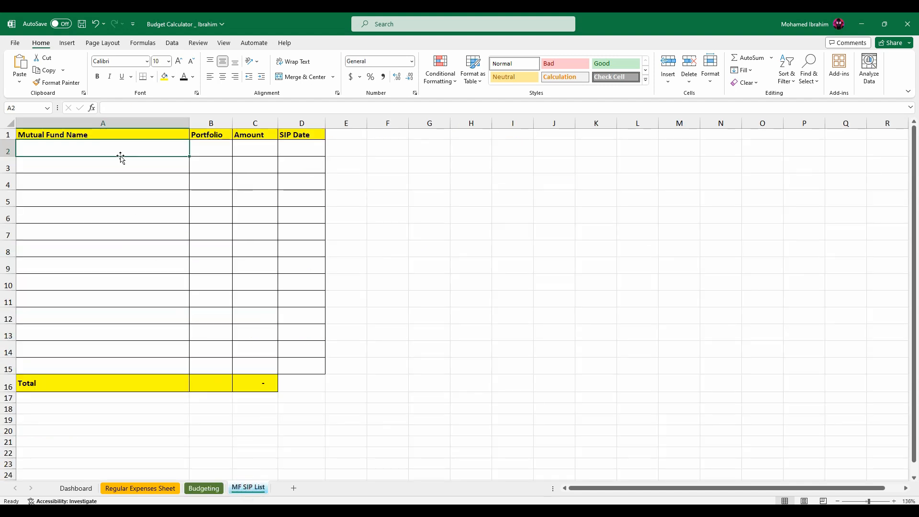
text(UTI Nifty 5)
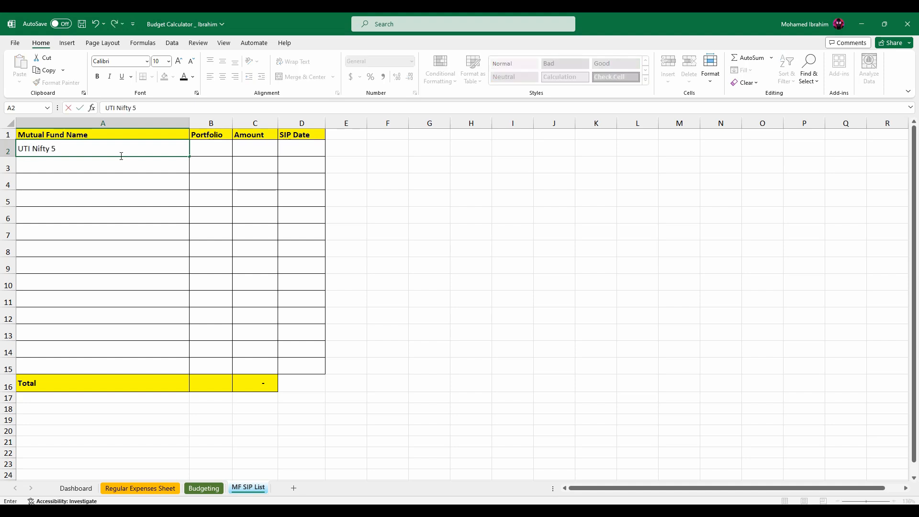
text(0 index fund)
key(Tab)
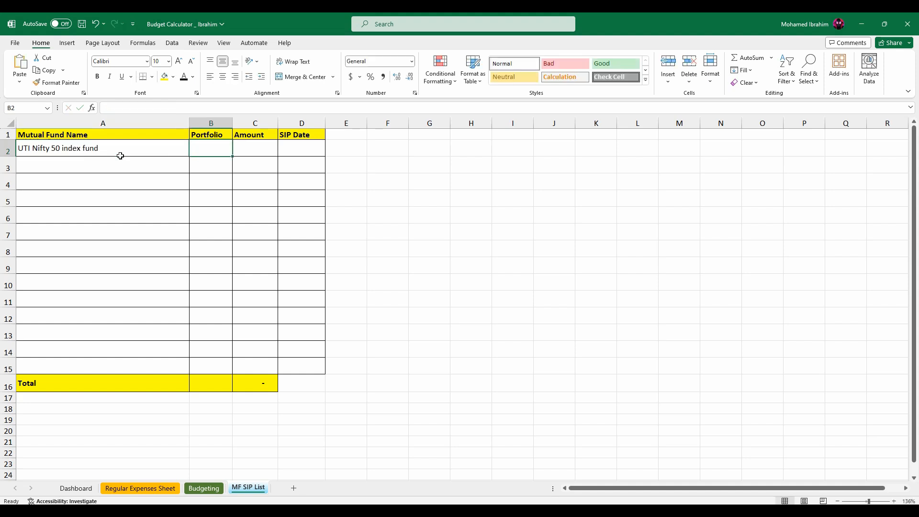
text(Hus)
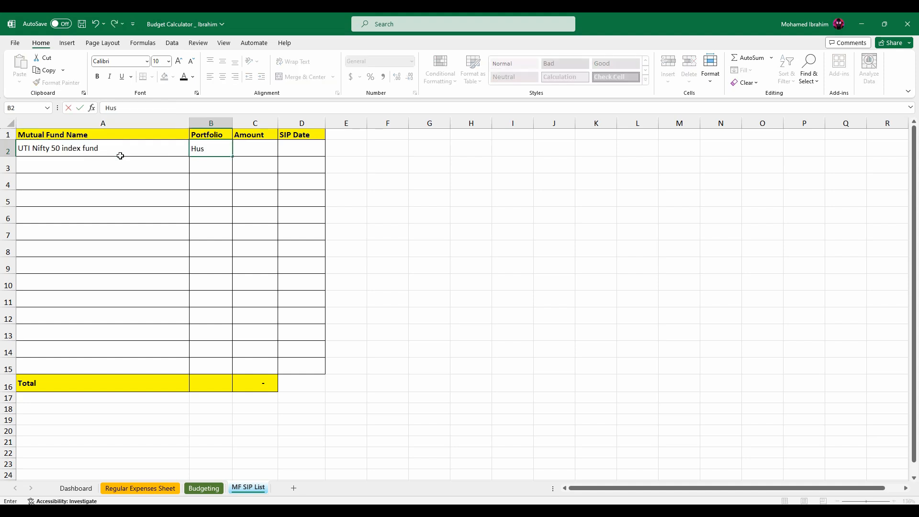
text(bank)
key(BackSpace)
text(d)
key(Return)
key(Up)
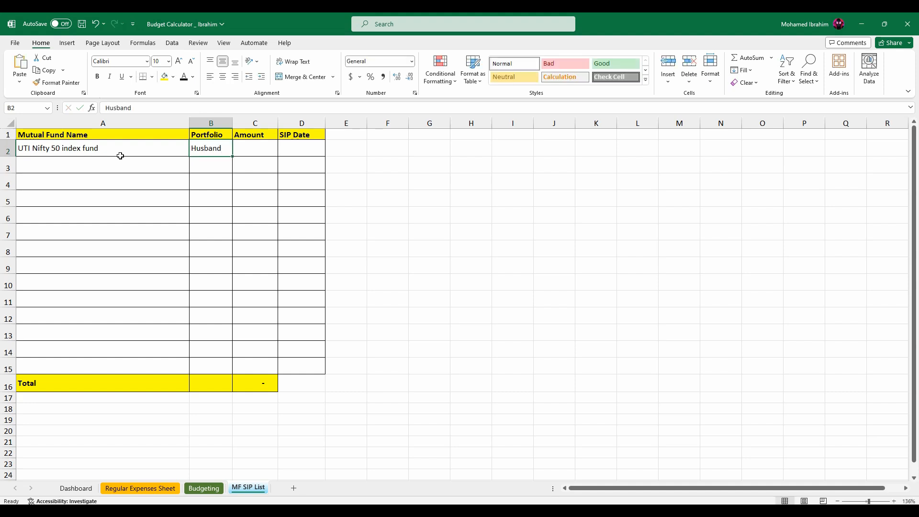
Enter an amount of 3000 and the SIP date 11/12/2023 for the UTI Nifty 50 index fund.
key(Right)
text(3000)
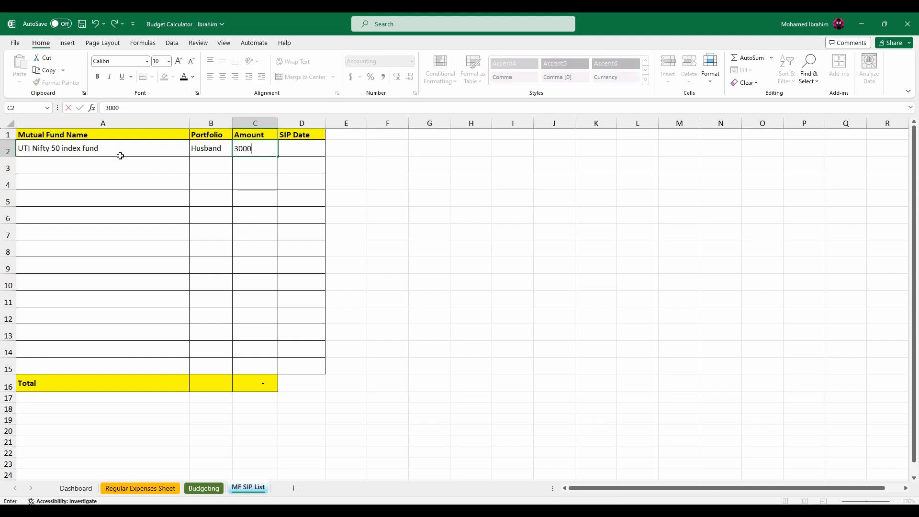
key(Return)
key(Up)
key(Right)
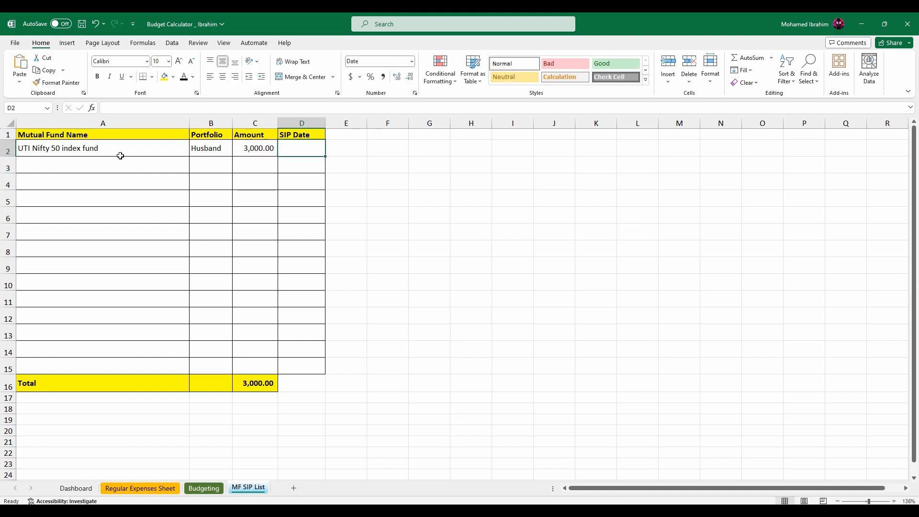
text(11/12/2023)
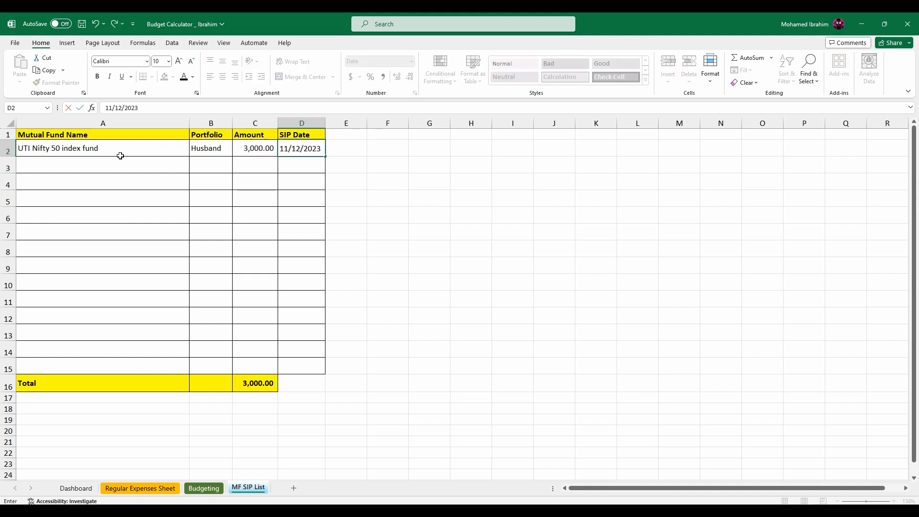
key(Return)
click(103, 163)
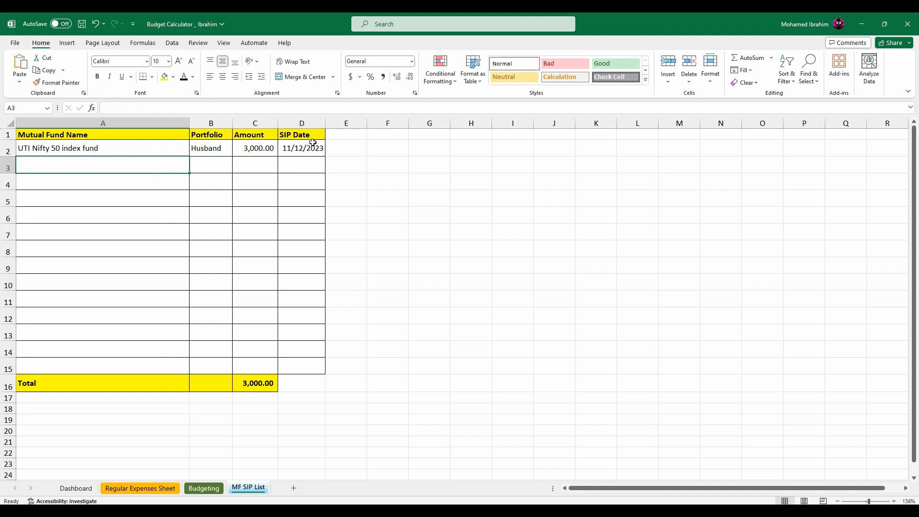
Compare the MF SIP List total with the November Mutual Funds - Retirement amount on the Budgeting sheet, and reopen the Regular Expenses Sheet.
click(263, 384)
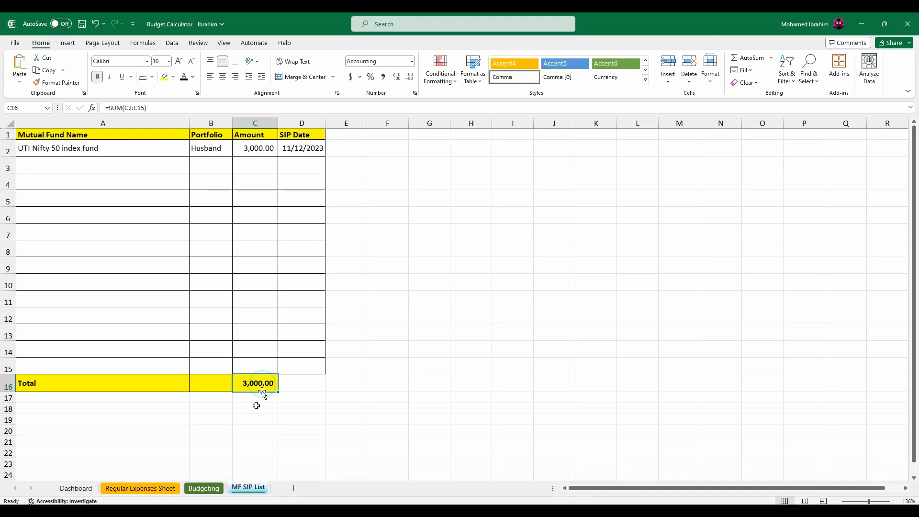
click(203, 488)
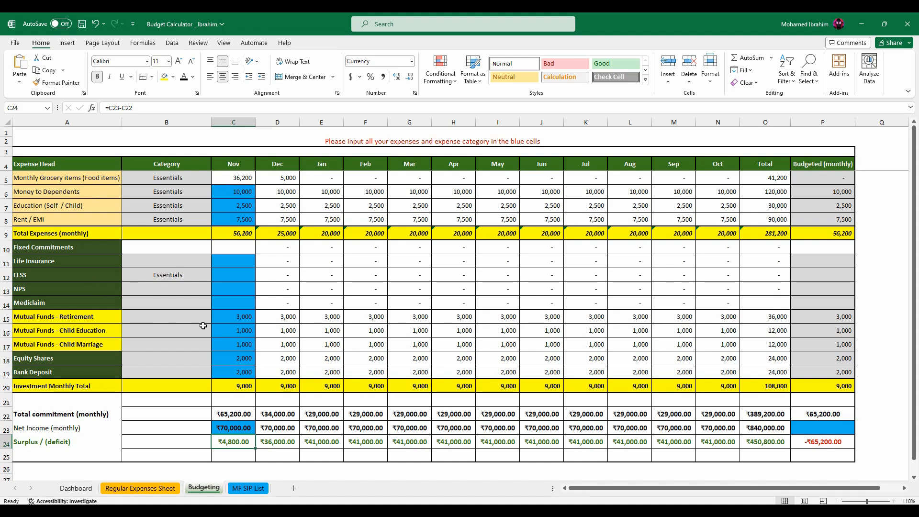
click(247, 488)
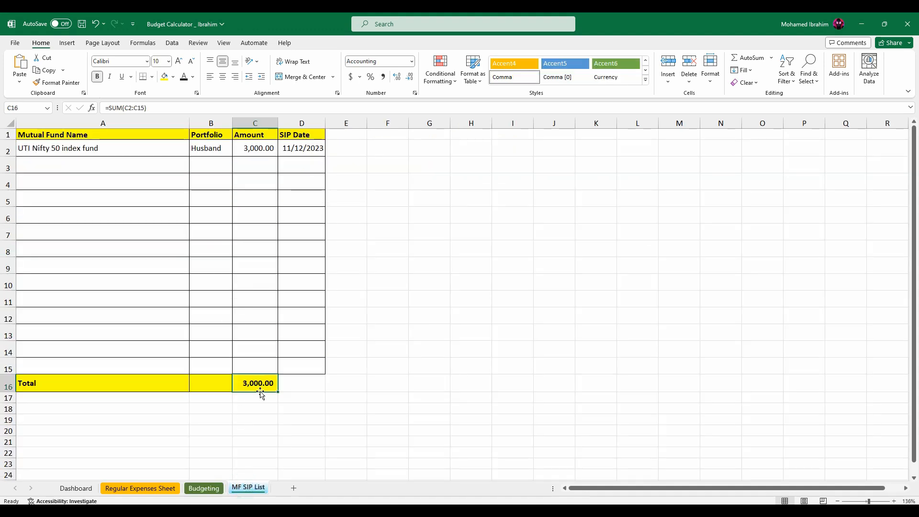
click(214, 490)
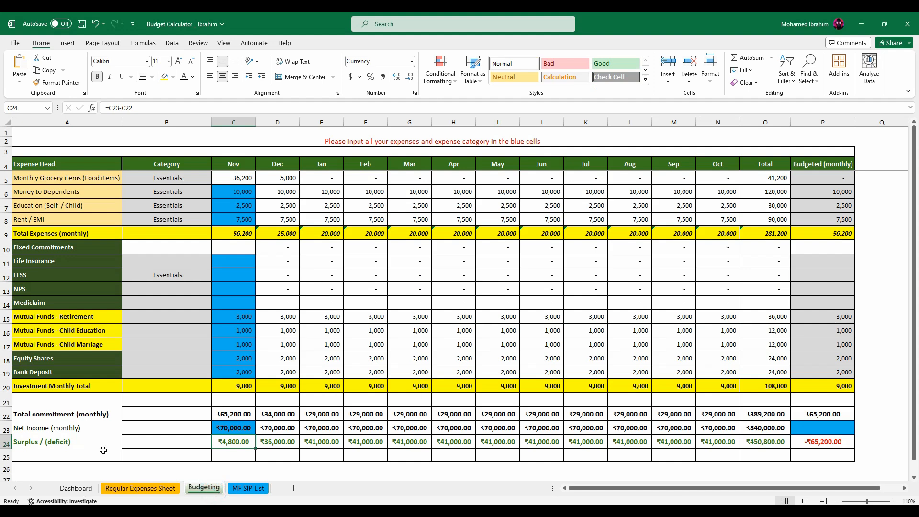
click(251, 317)
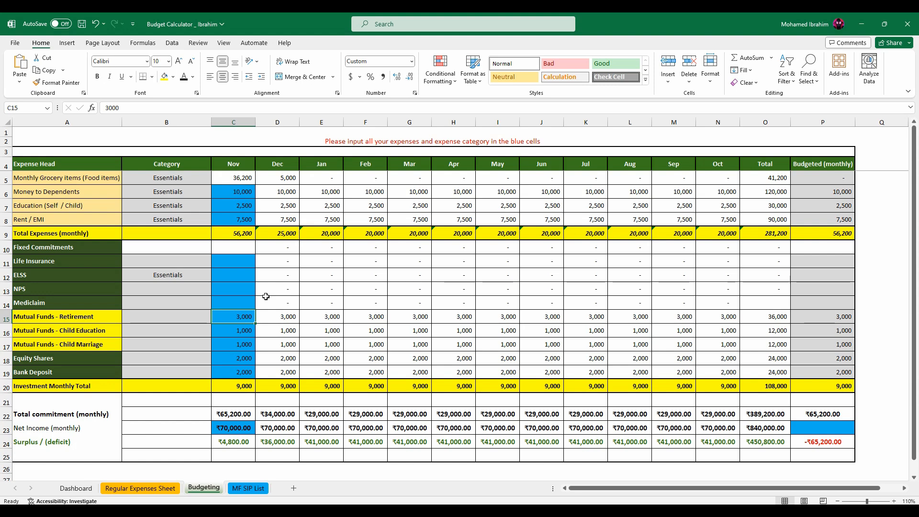
click(141, 488)
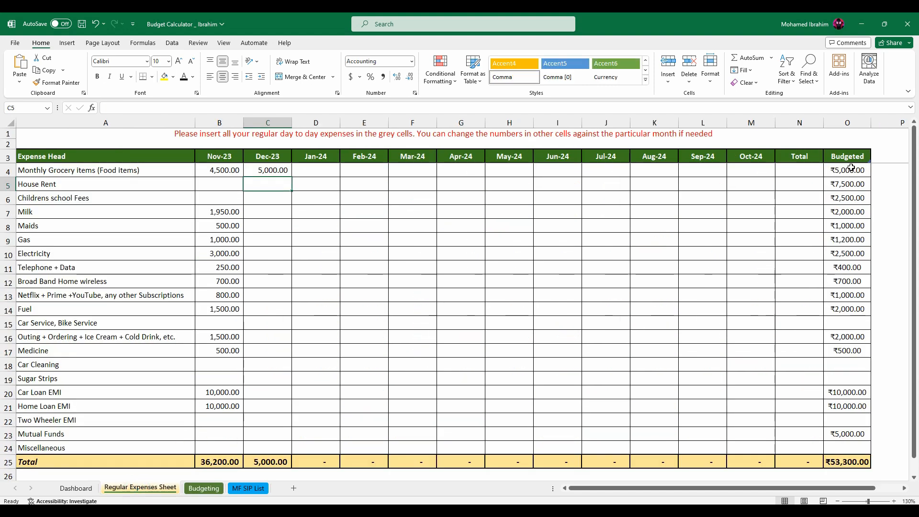